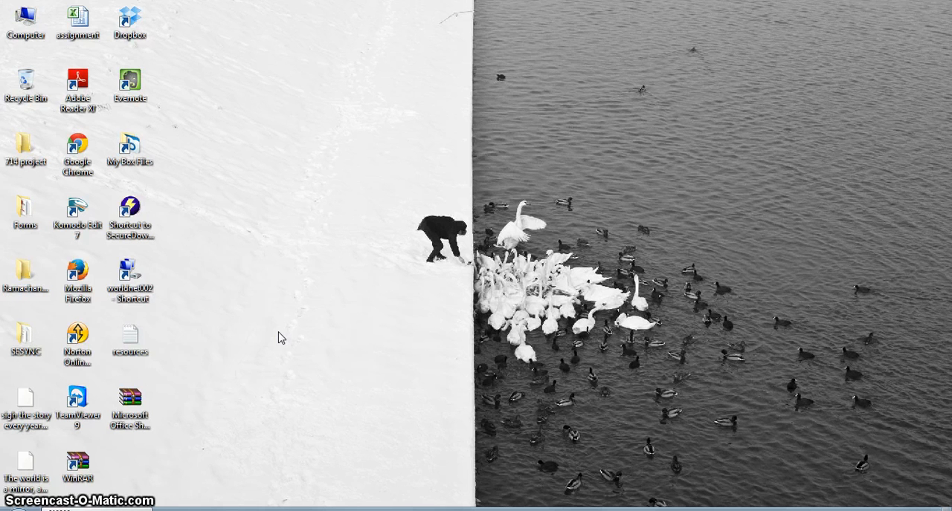
Step: Switch to Google Chrome, search for nodexl.codeplex.com and open the NodeXL official site
double_click(78, 164)
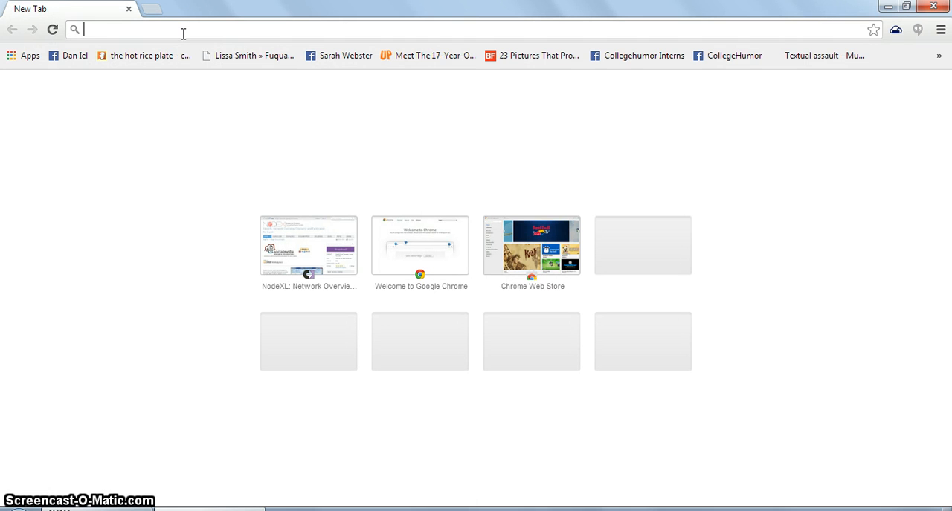
type("nodexl.cod")
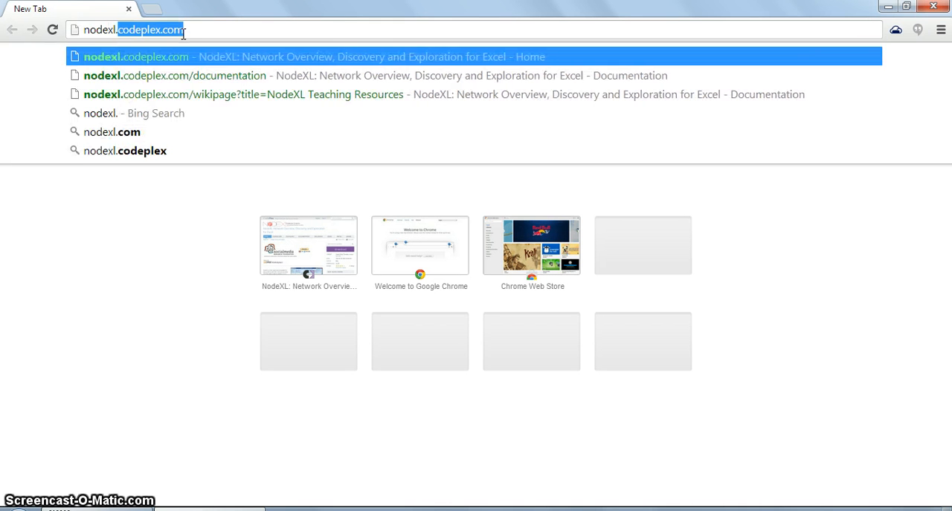
type("eplex.copm")
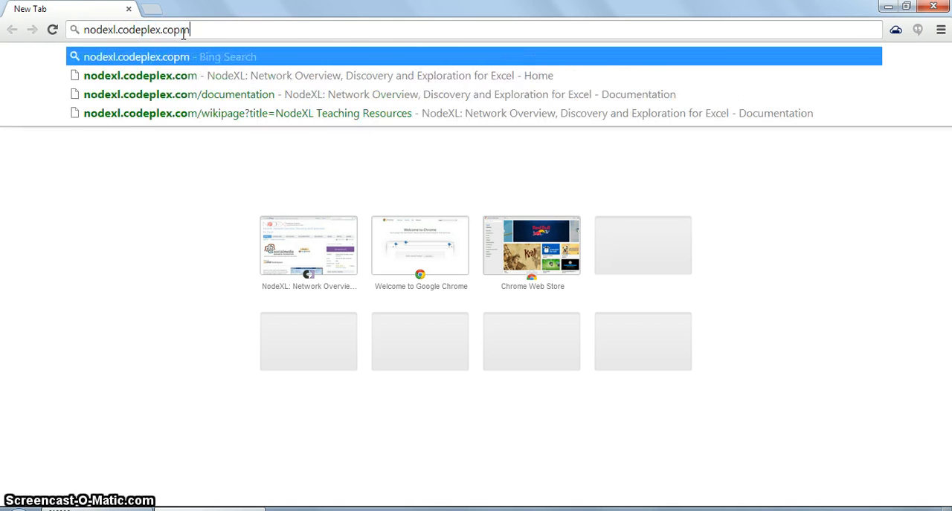
key("Return")
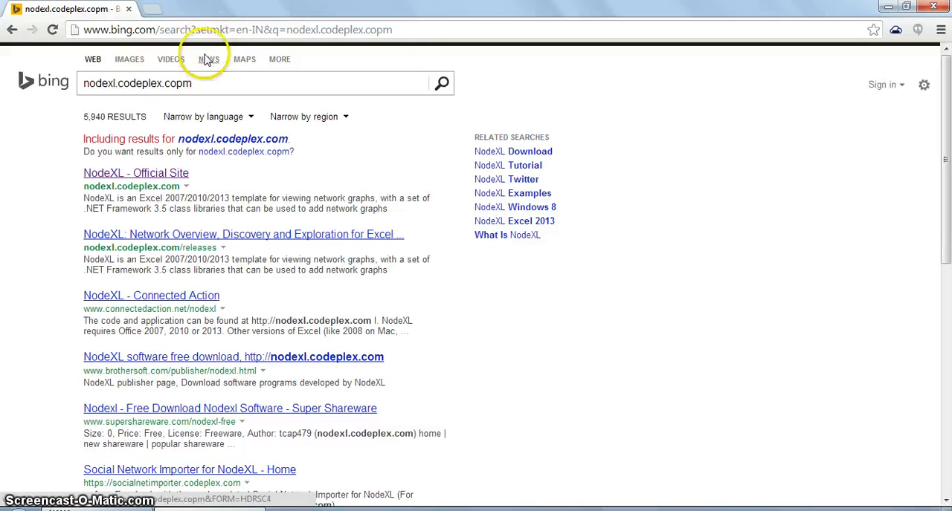
left_click(154, 176)
Step: Go from the NodeXL home page to its documentation and open the NodeXL Teaching Resources page
scroll(238, 230, "down", 2)
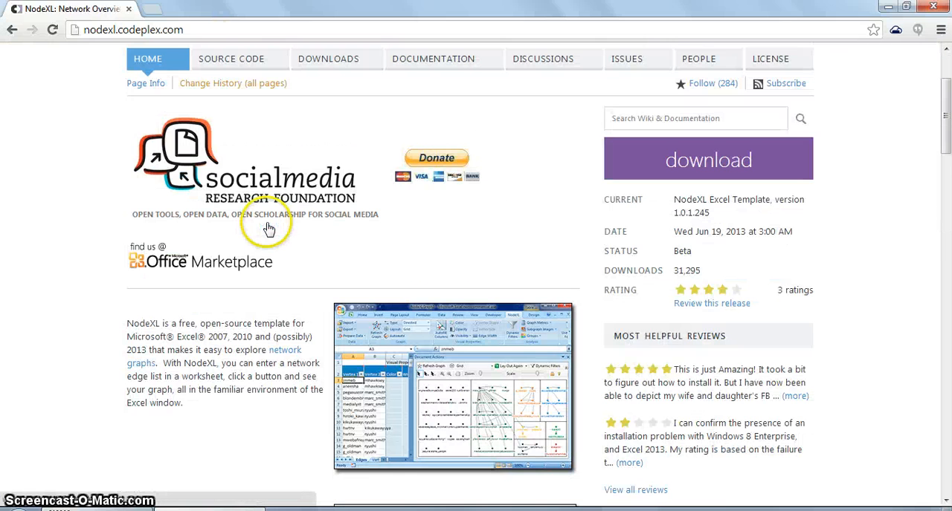
scroll(268, 230, "up", 2)
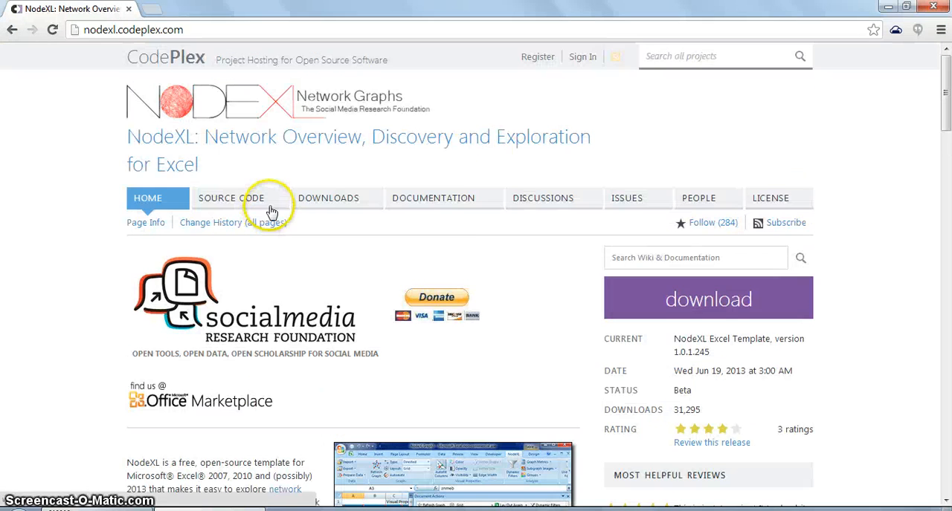
left_click(470, 211)
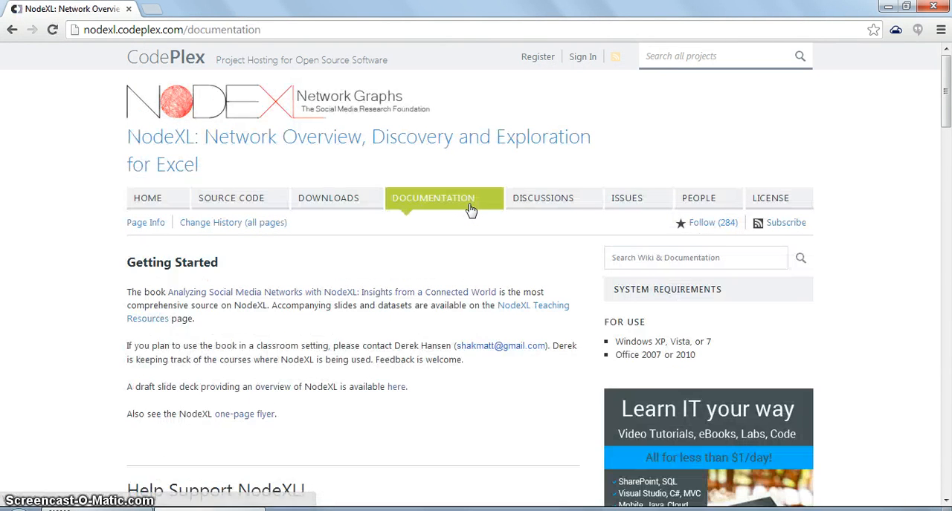
scroll(462, 223, "down", 1)
scroll(462, 223, "down", 1)
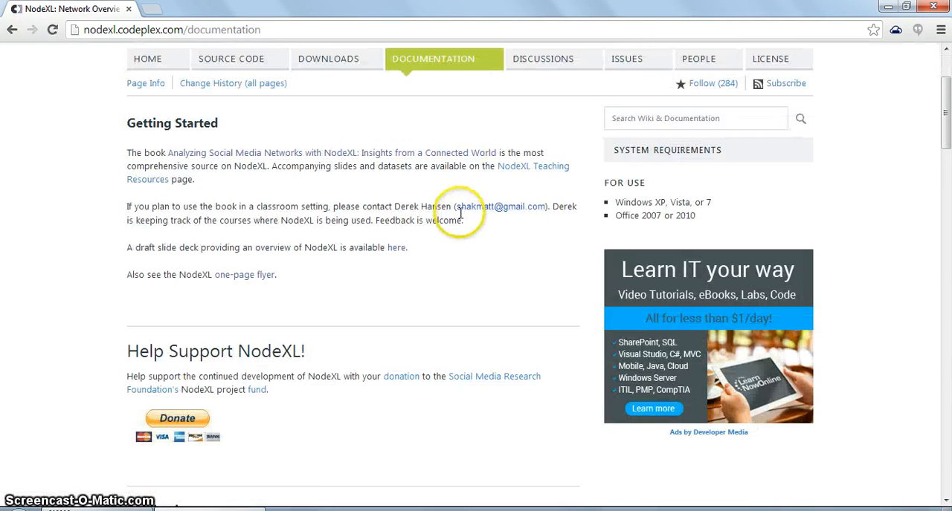
left_click(538, 169)
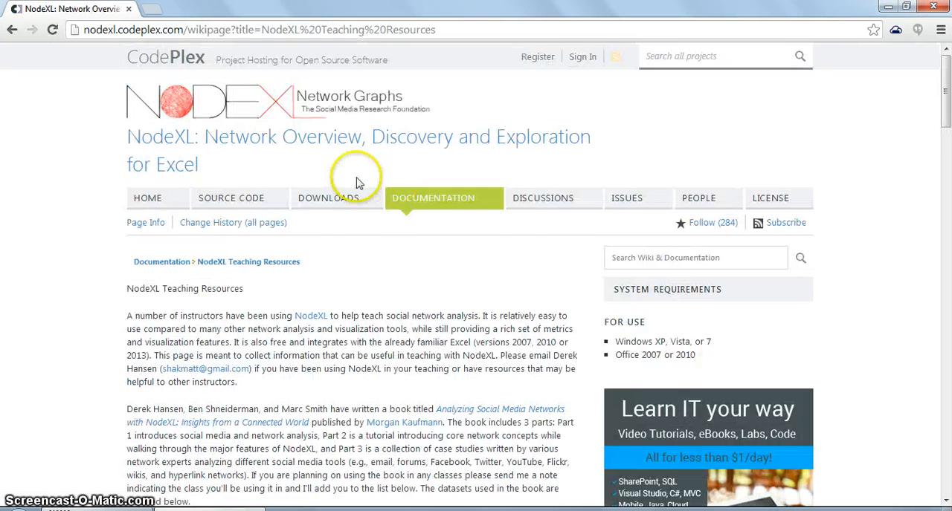
Step: Download the Kite Network dataset from the NodeXL sample files
scroll(410, 191, "down", 3)
scroll(409, 190, "down", 4)
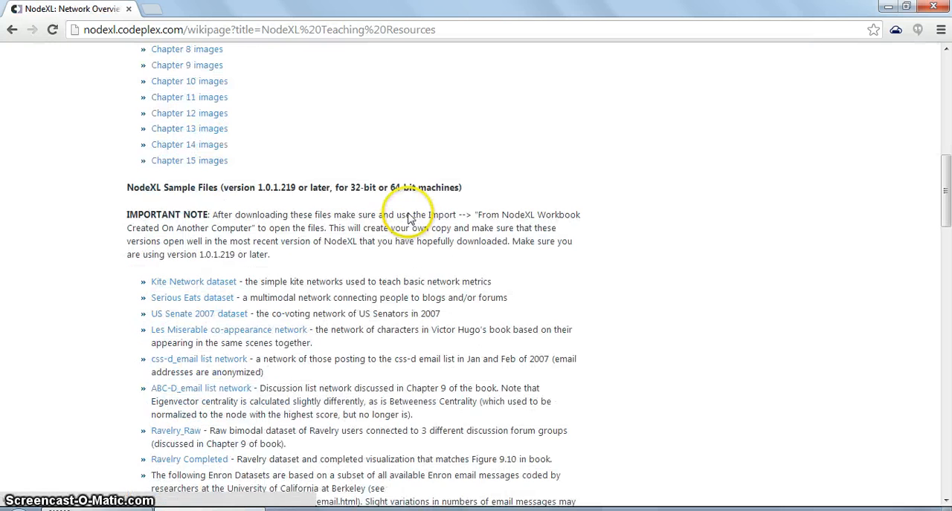
scroll(408, 209, "down", 1)
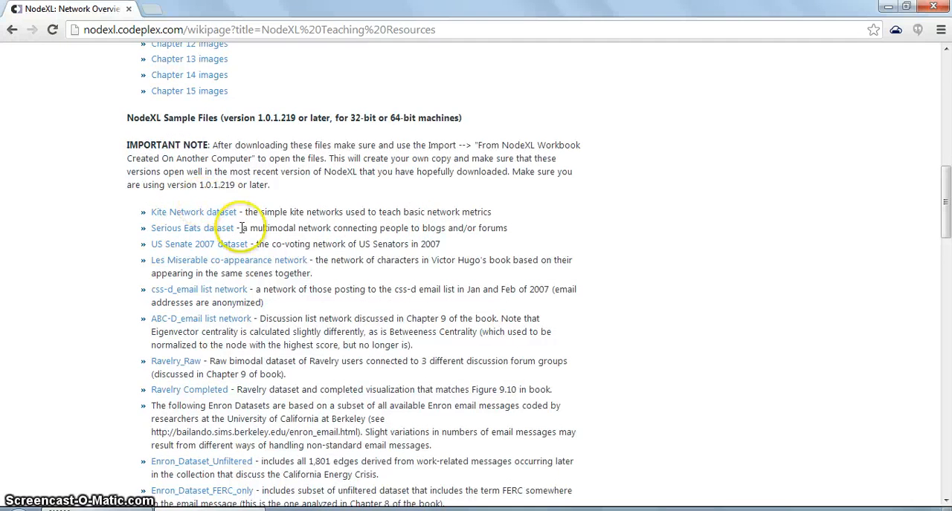
scroll(191, 258, "down", 2)
scroll(191, 257, "down", 3)
scroll(191, 252, "up", 4)
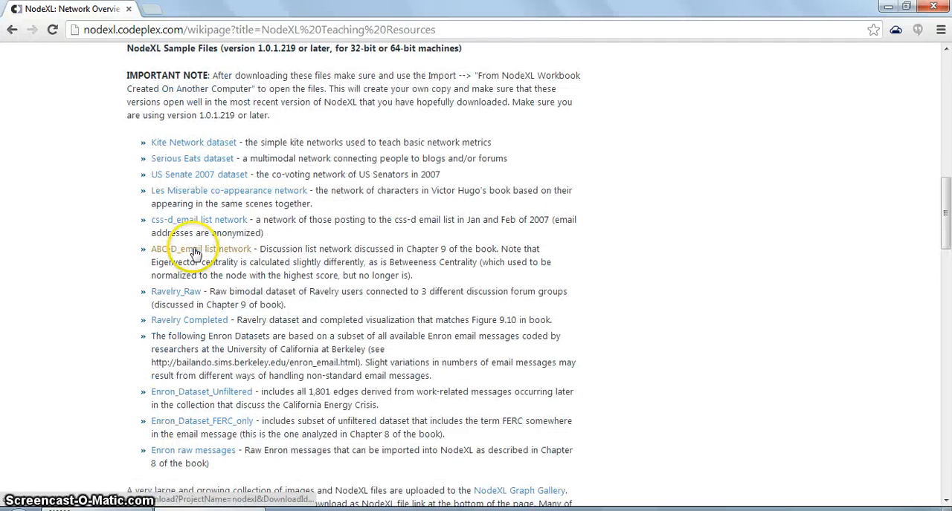
left_click(227, 149)
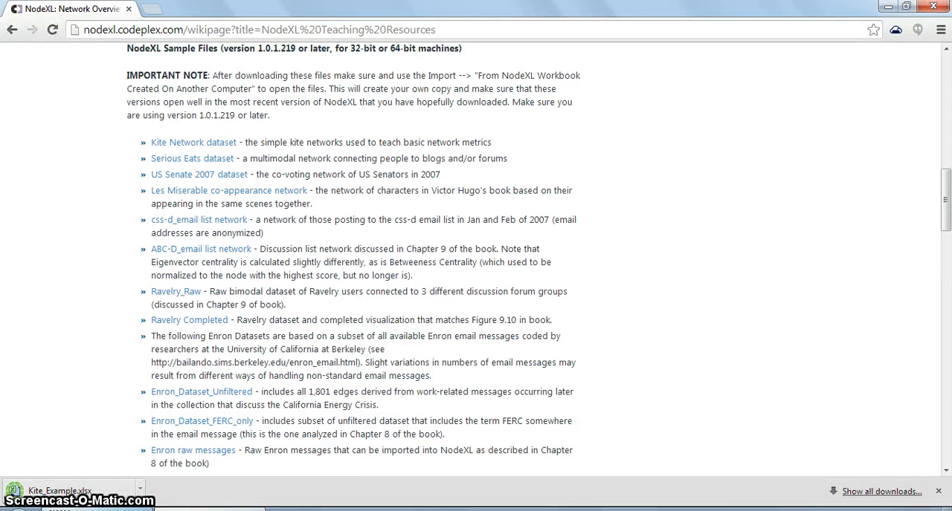
Step: Copy the downloaded Kite_Example workbook from its download folder into the 714 project folder on the desktop
left_click(140, 490)
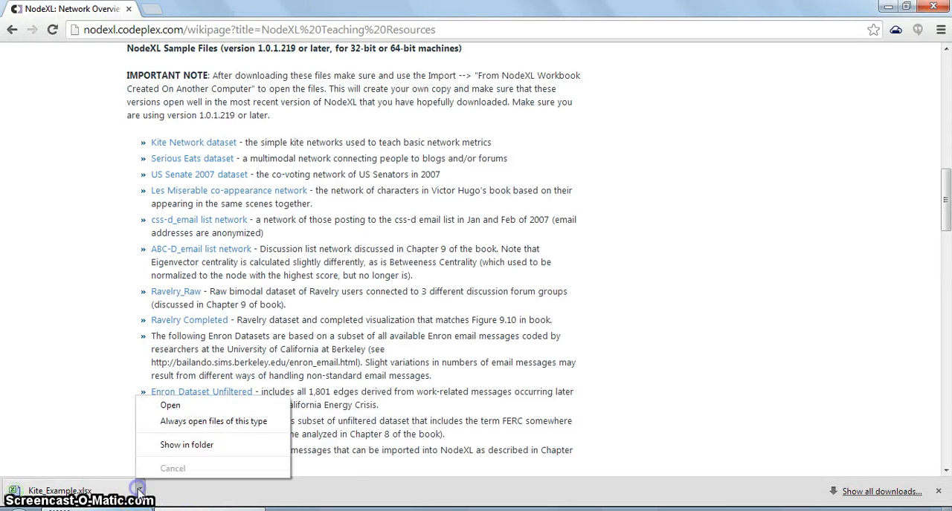
left_click(163, 444)
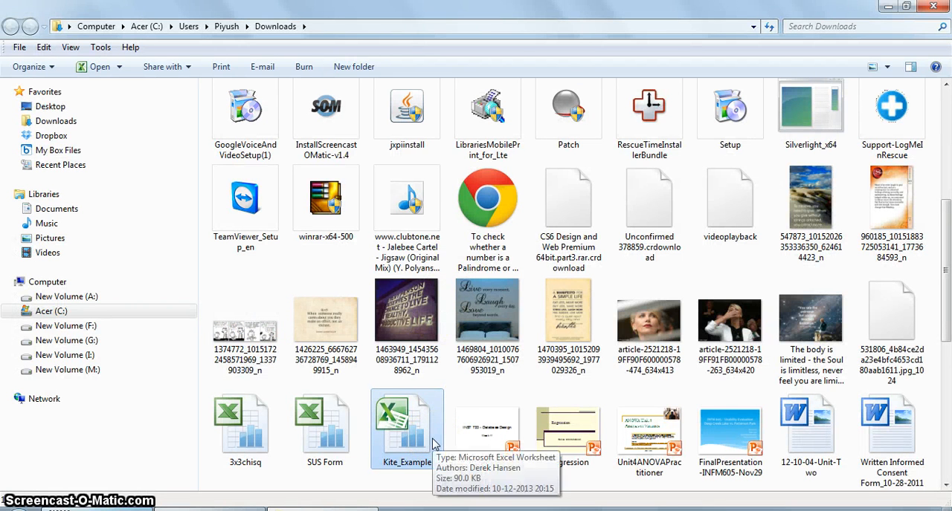
left_click(933, 6)
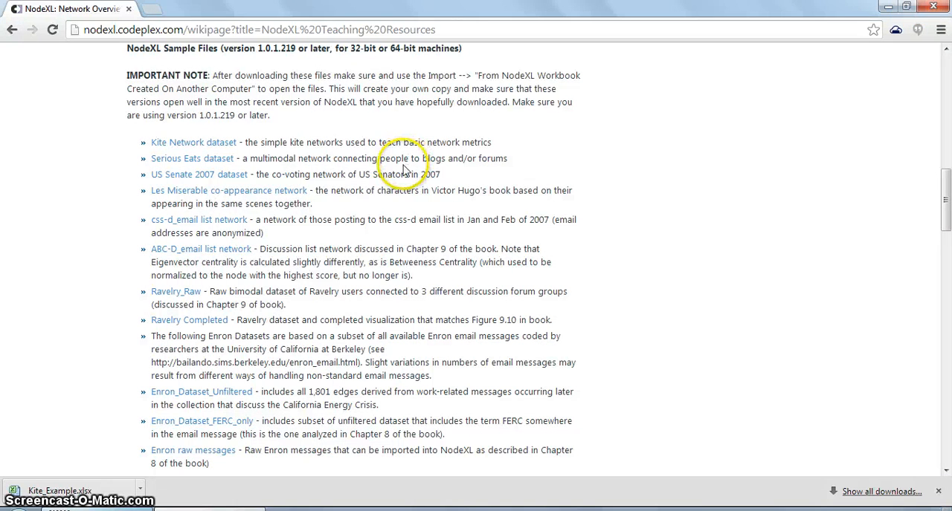
key("super+d")
double_click(30, 143)
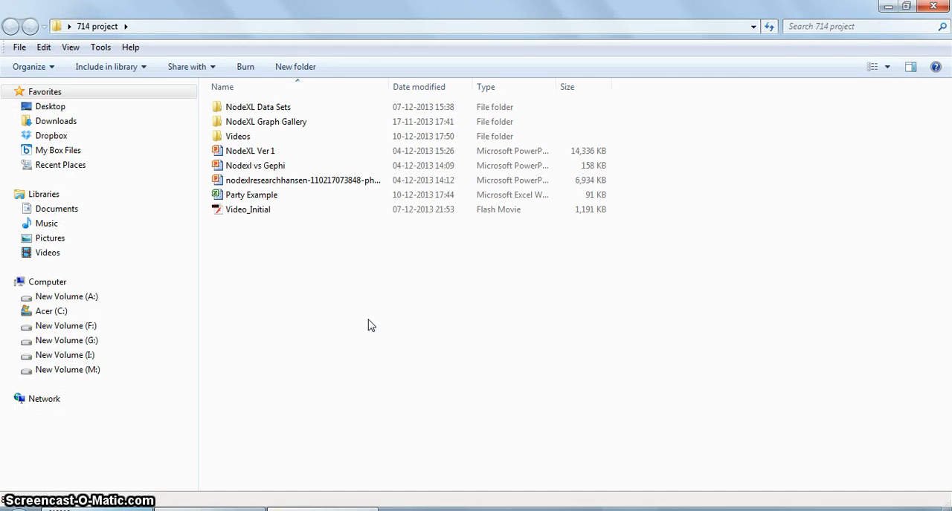
key("ctrl+v")
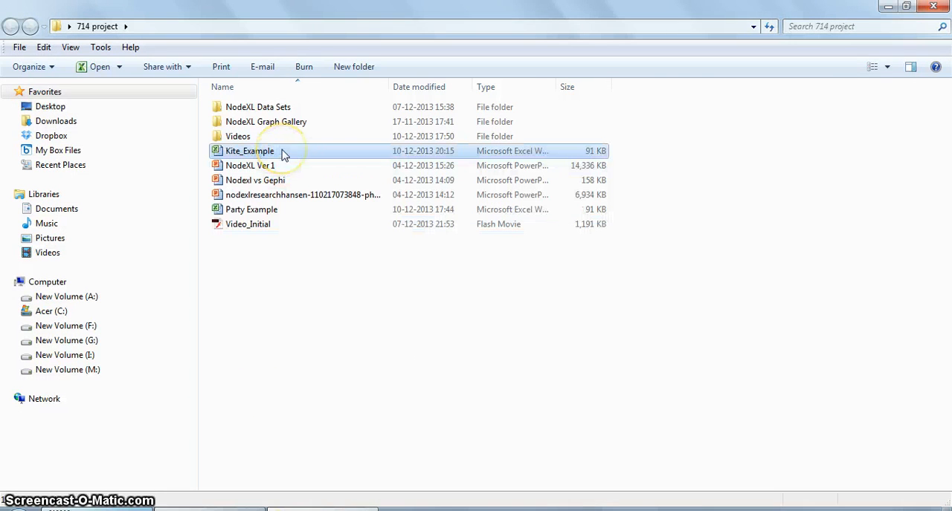
Step: Open the copied Kite_Example workbook and show its network graph, repositioning the graph pane so every vertex is in view
double_click(283, 153)
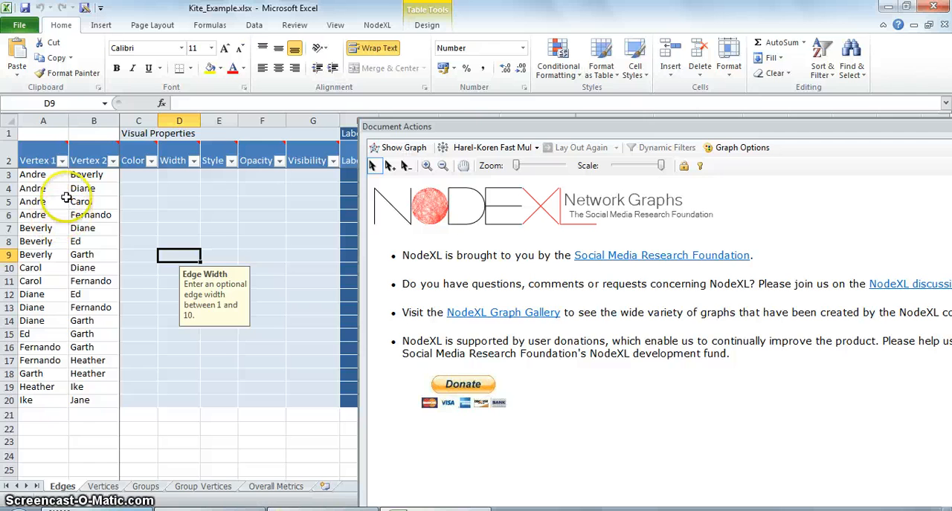
left_click_drag(30, 176, 94, 409)
left_click(100, 446)
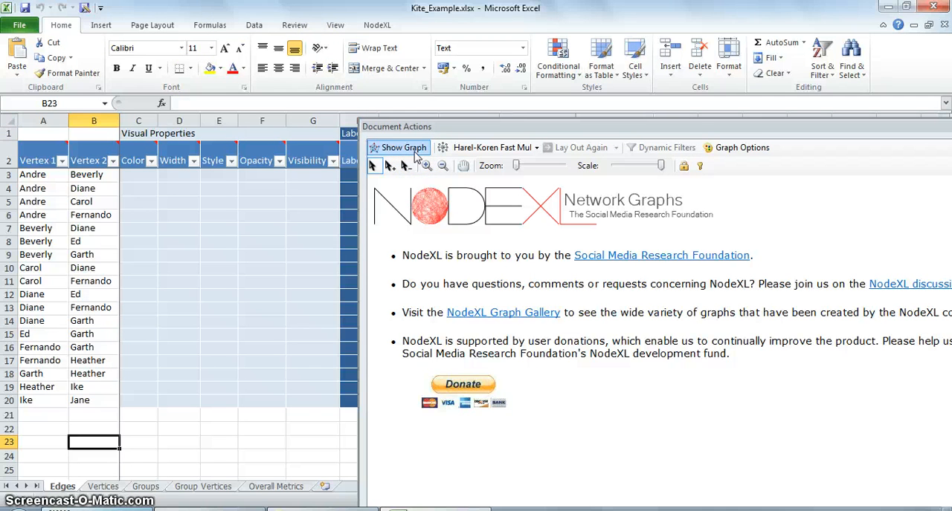
left_click(413, 149)
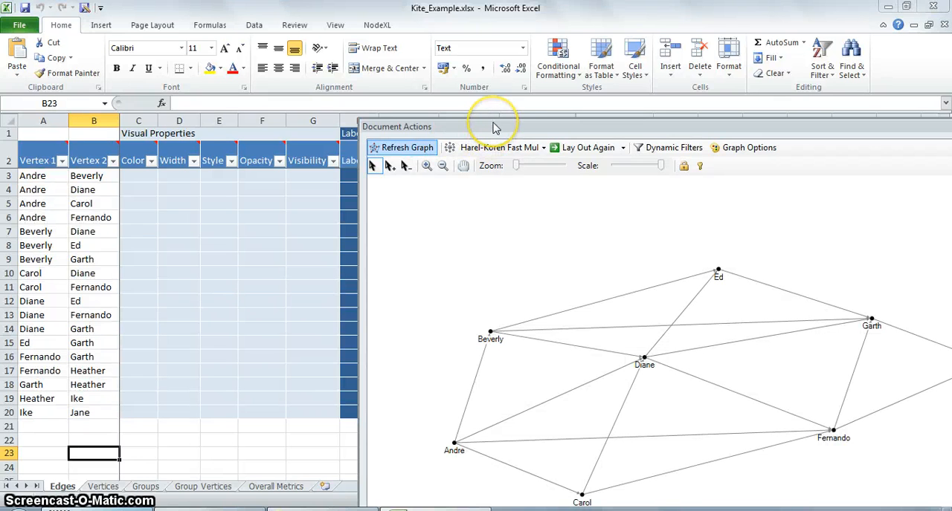
left_click_drag(495, 128, 361, 111)
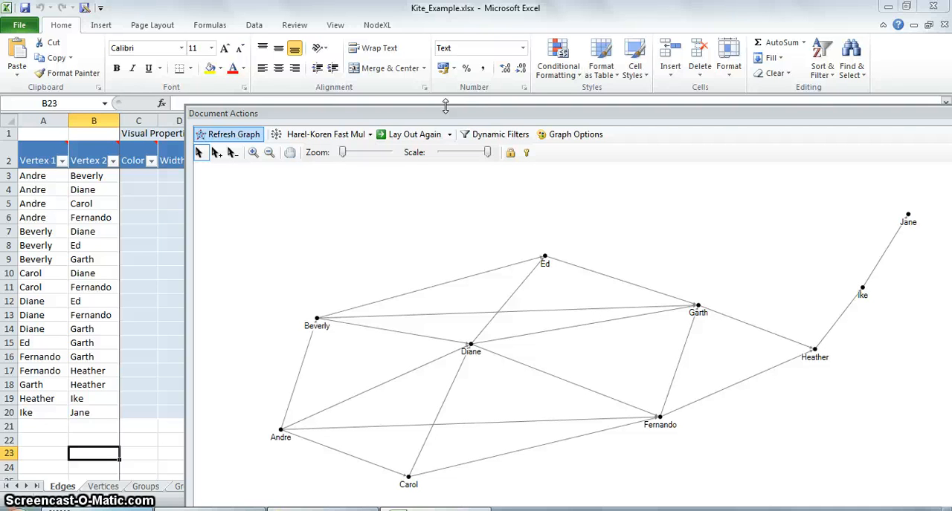
Step: Calculate the NodeXL graph metrics, leaving out Top items, Twitter search network top items, and Words and word pairs
left_click(377, 25)
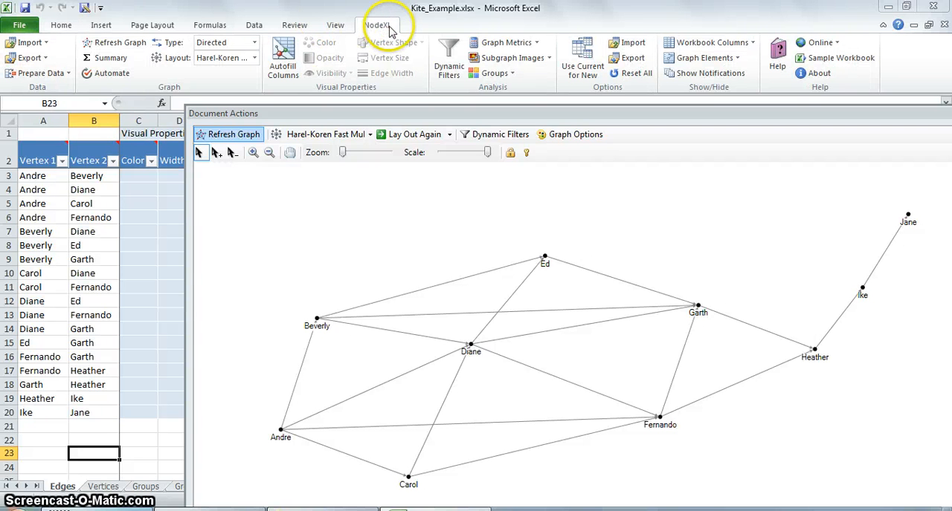
left_click(507, 47)
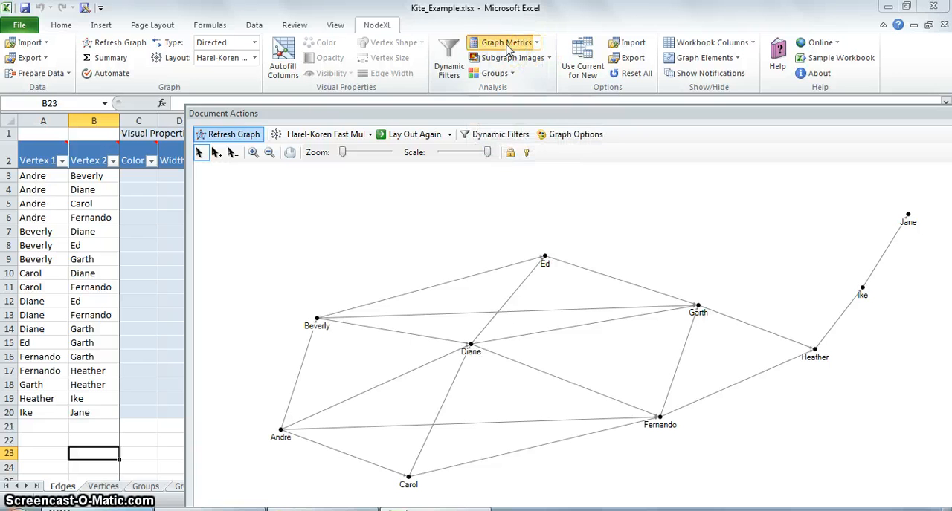
left_click(520, 44)
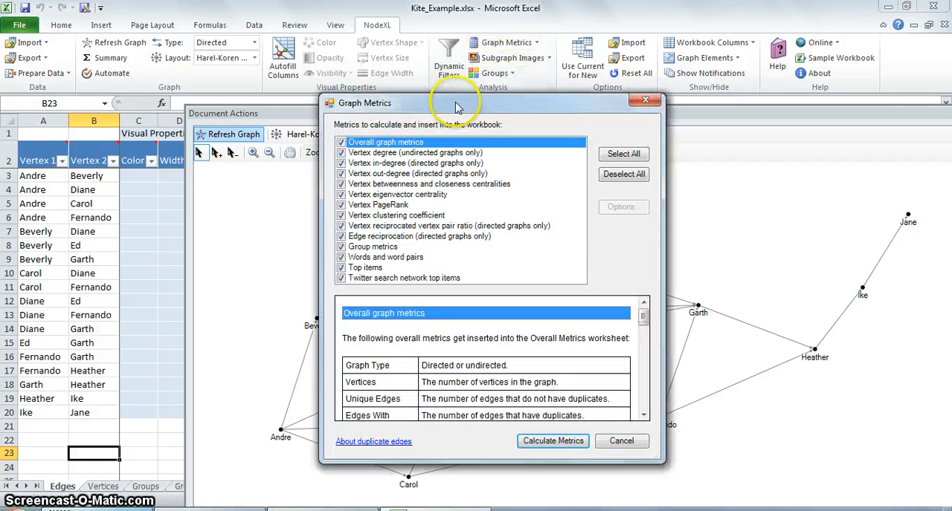
left_click_drag(456, 108, 360, 102)
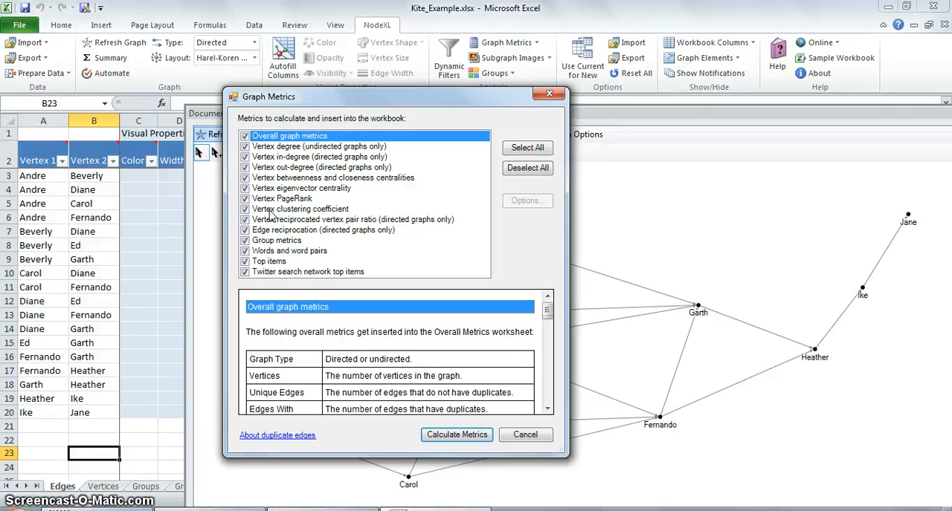
left_click(245, 261)
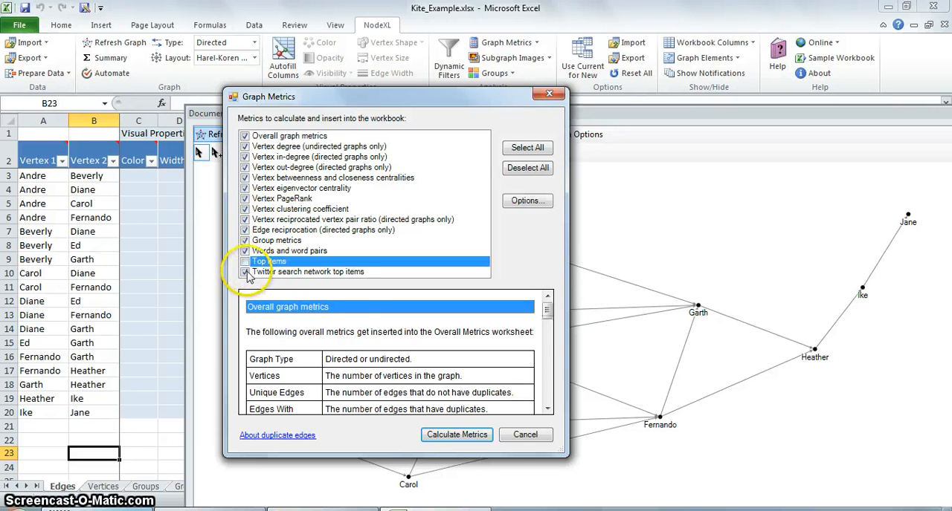
left_click(246, 272)
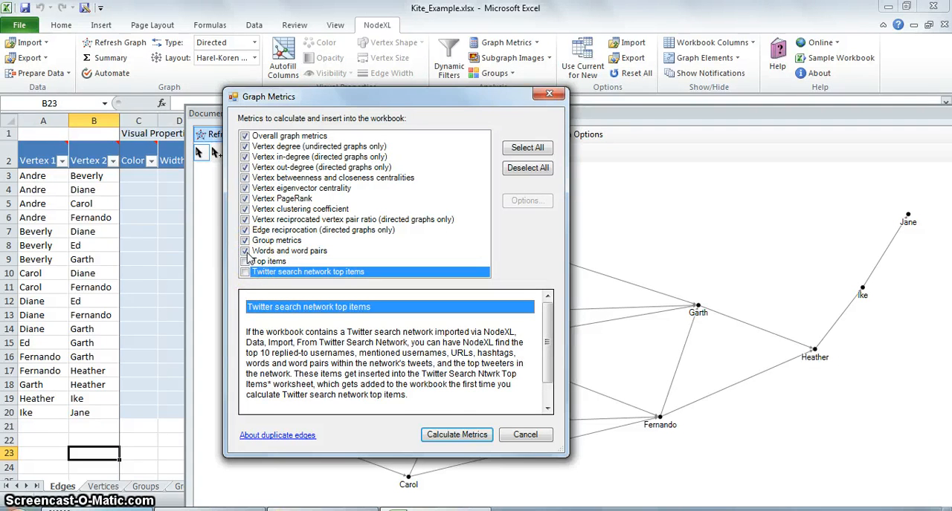
left_click(245, 251)
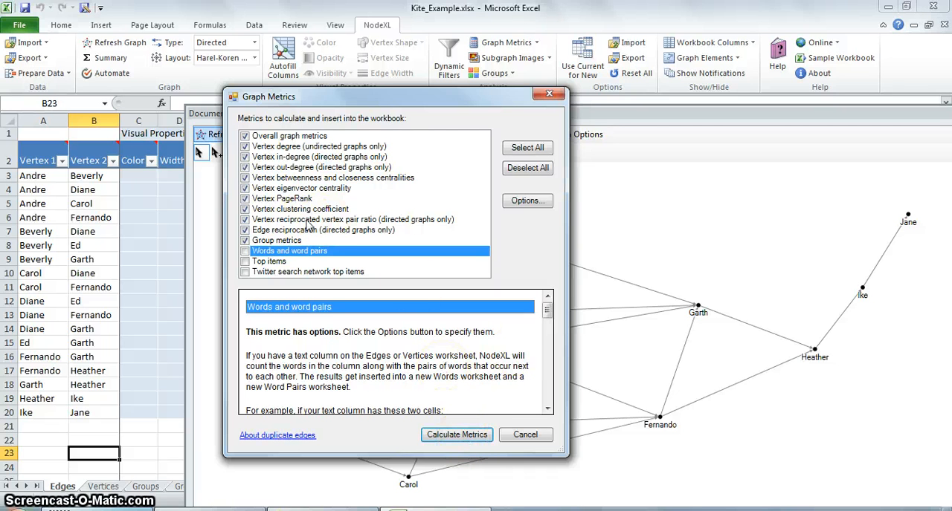
left_click(456, 436)
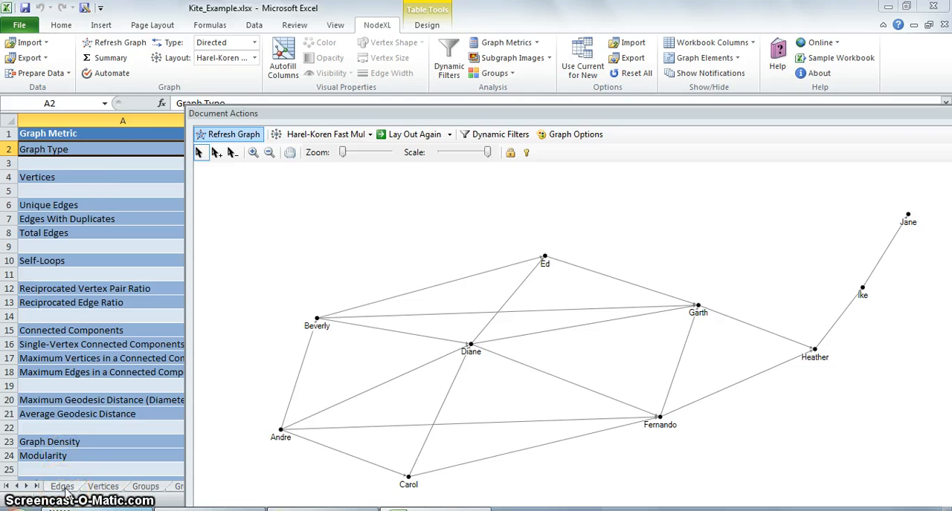
Step: Highlight all vertex pairs on the Edges sheet, and examine the Graph Type and Vertices entries on the Overall Metrics sheet
left_click(64, 487)
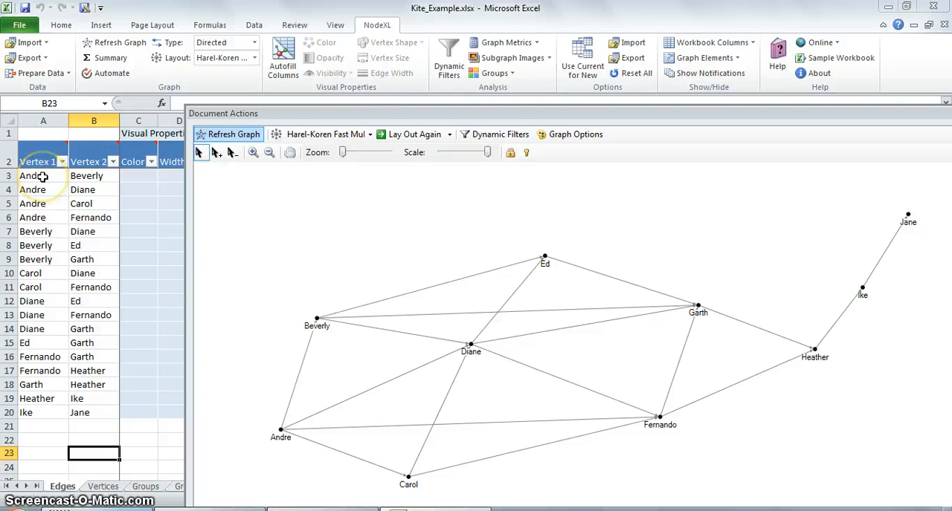
left_click_drag(42, 176, 84, 414)
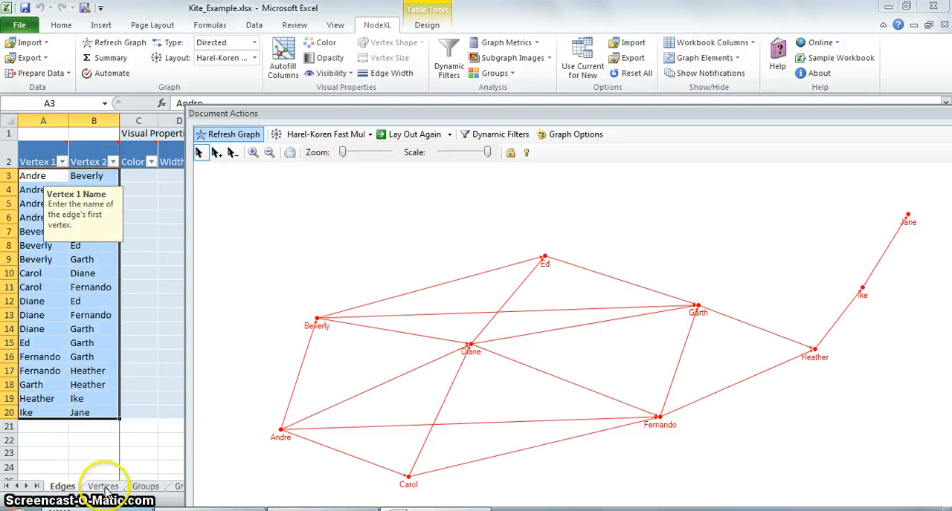
left_click(145, 487)
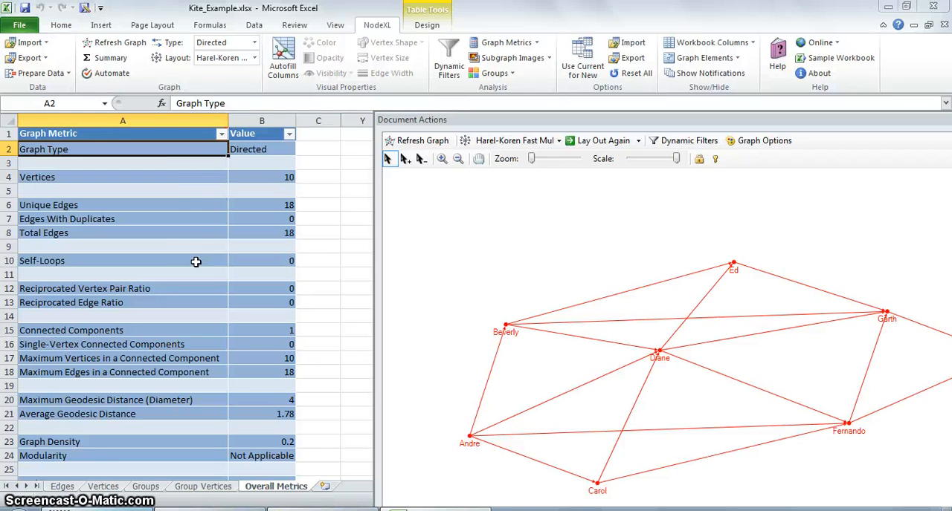
left_click(190, 177)
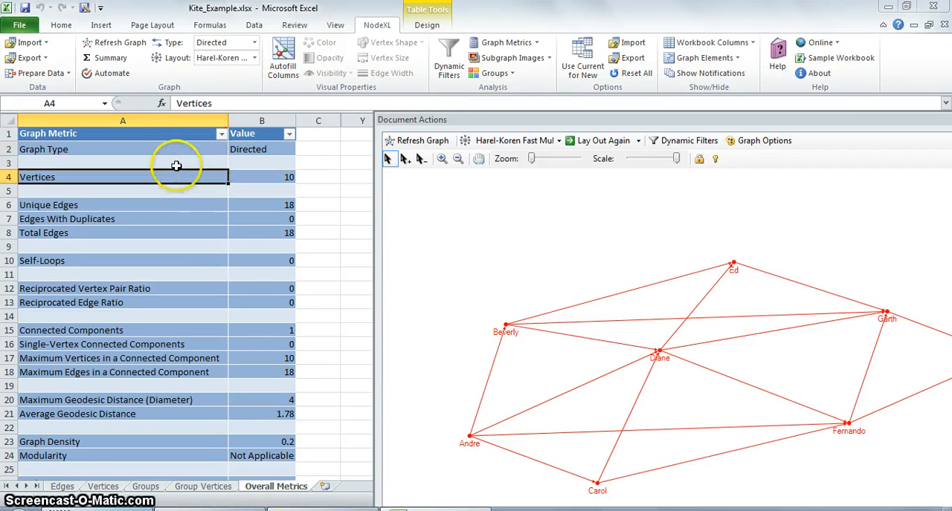
left_click(151, 148)
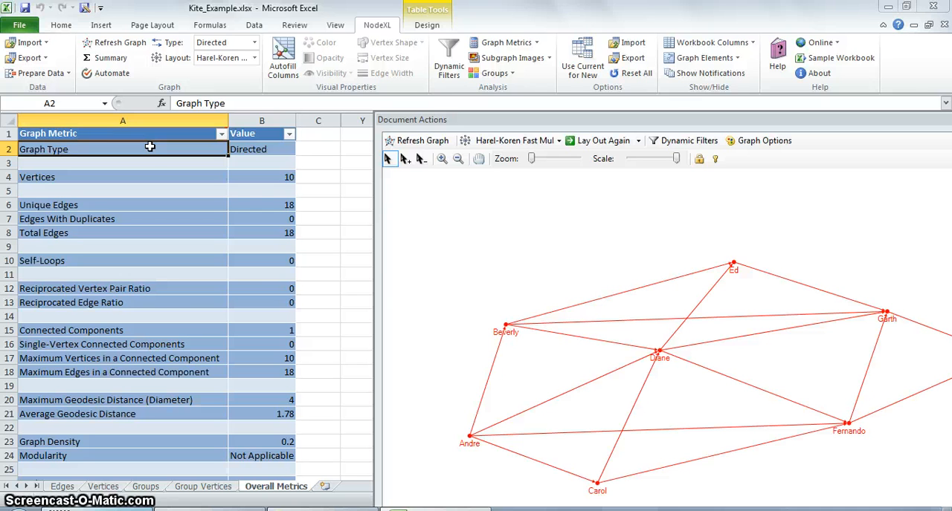
Step: Examine the Vertices, Unique Edges, Total Edges and Self-Loops values on the Overall Metrics sheet
key("Right")
key("Down")
key("Down")
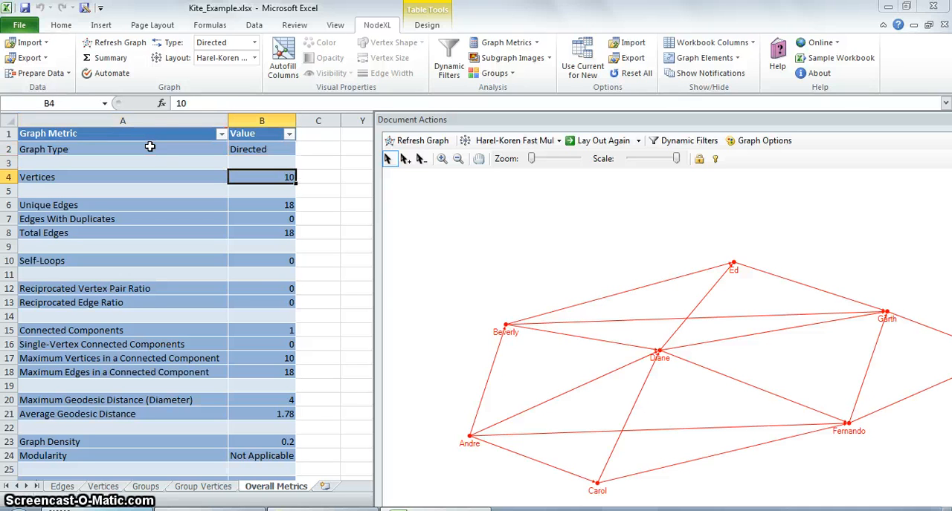
key("Down")
key("Down")
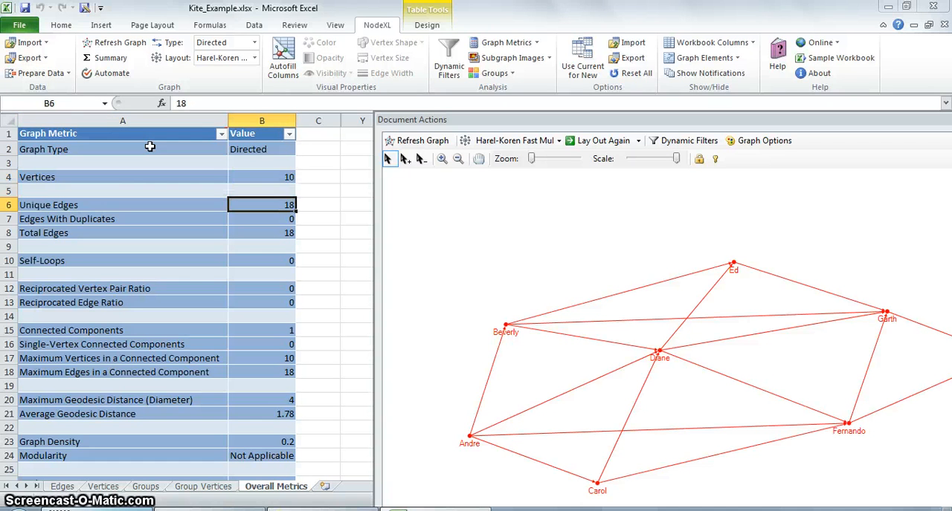
key("Down")
key("Down")
key("Down")
key("Down")
key("Down")
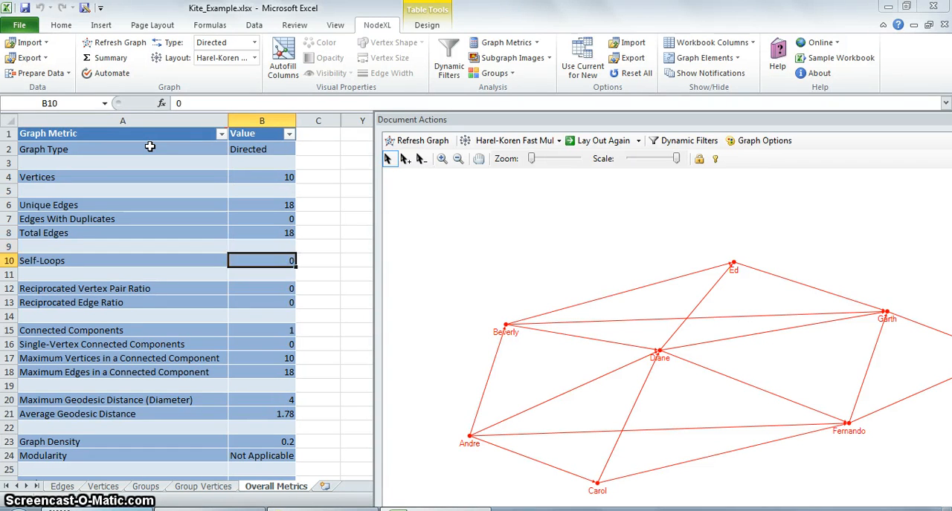
Step: Examine the connected component, geodesic distance and Graph Density values on the Overall Metrics sheet
key("Down")
key("Down")
key("Down")
key("Down")
key("Down")
key("Down")
key("Down")
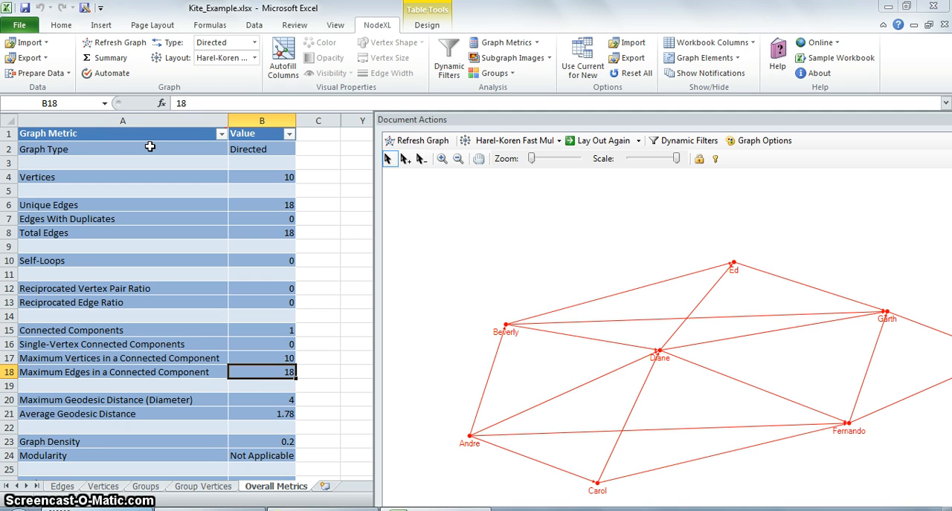
key("Down")
key("Down")
key("Down")
key("Down")
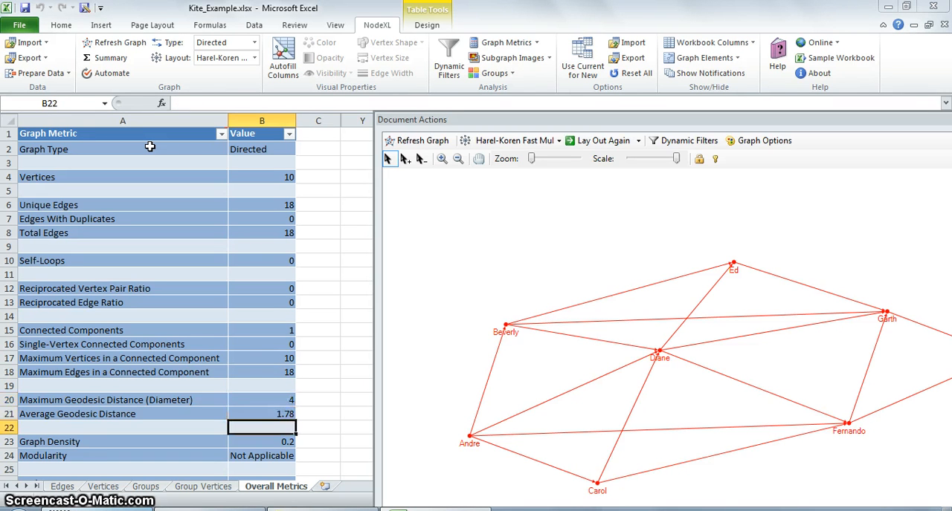
key("Up")
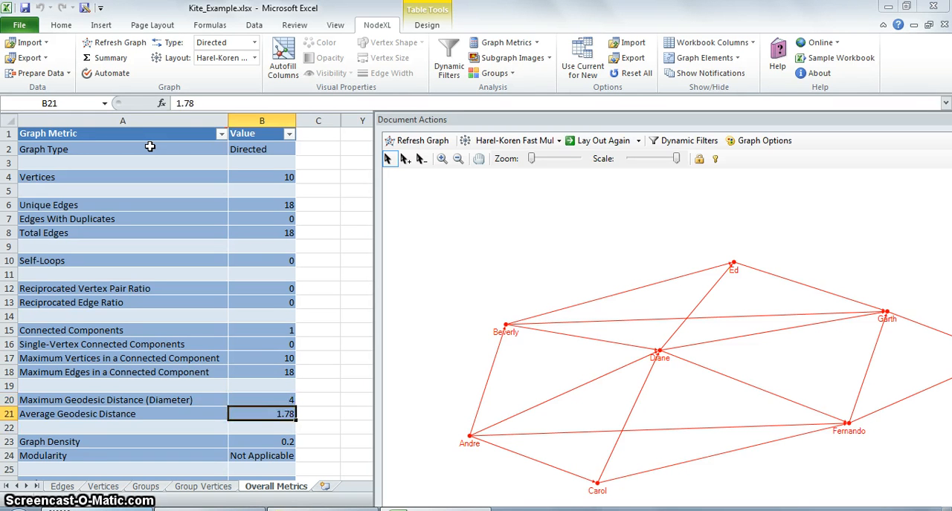
key("Down")
key("Down")
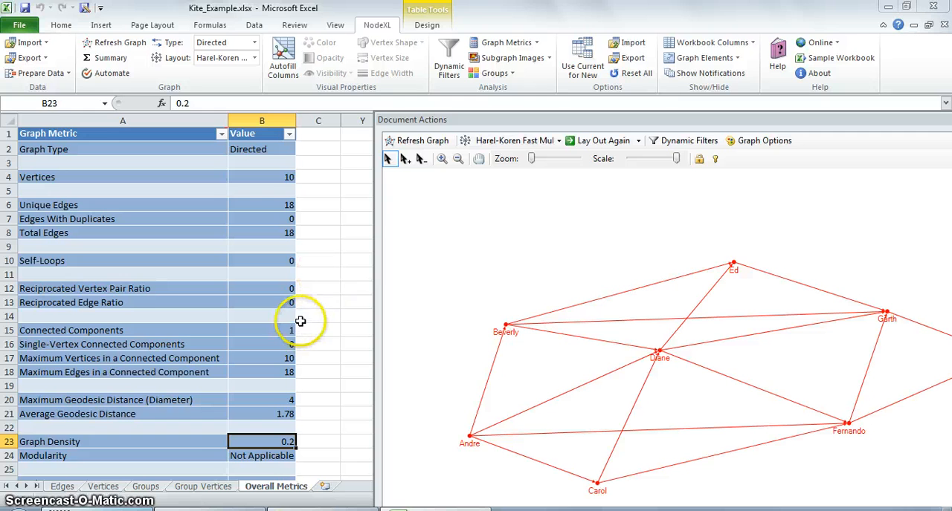
left_click(328, 328)
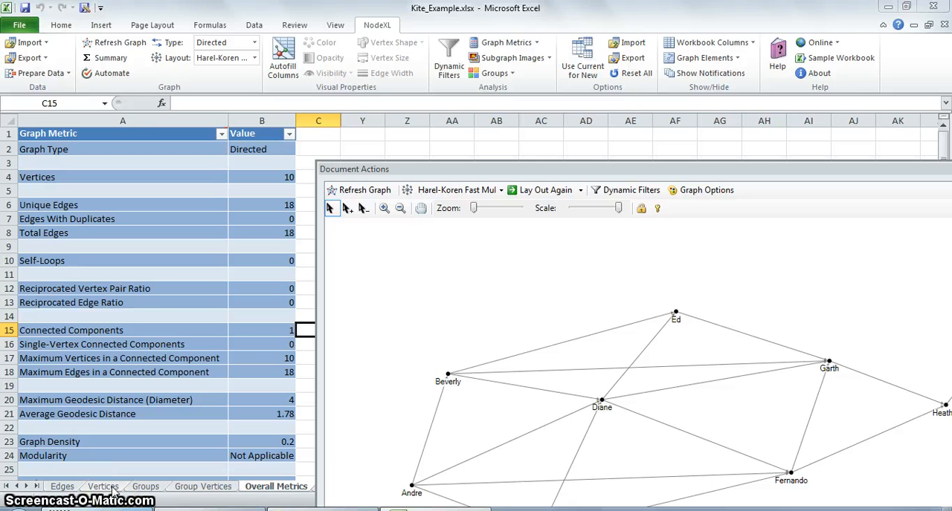
Step: Examine the per-vertex metrics on the Vertices sheet, from Reciprocated Vertex Pair Ratio back to Betweenness Centrality
left_click(104, 487)
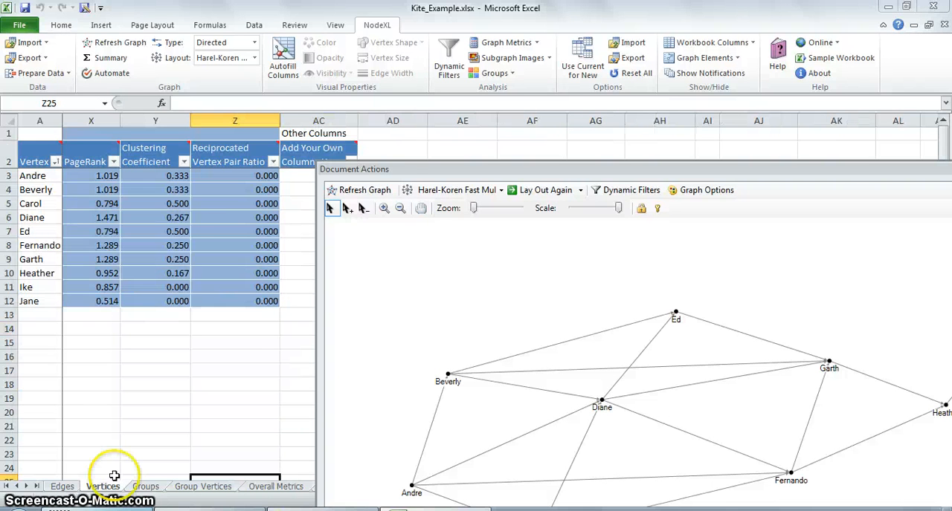
left_click(235, 230)
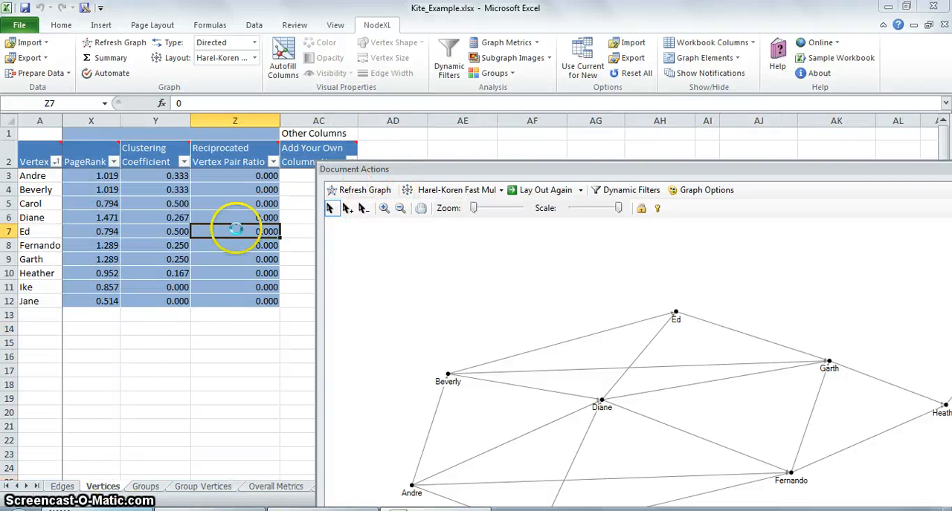
key("Left")
key("Left")
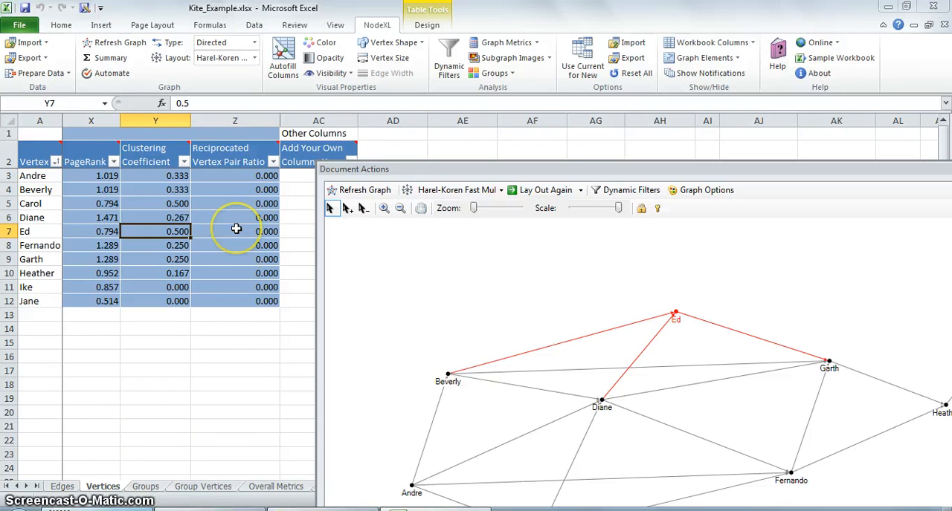
key("Left")
key("Left")
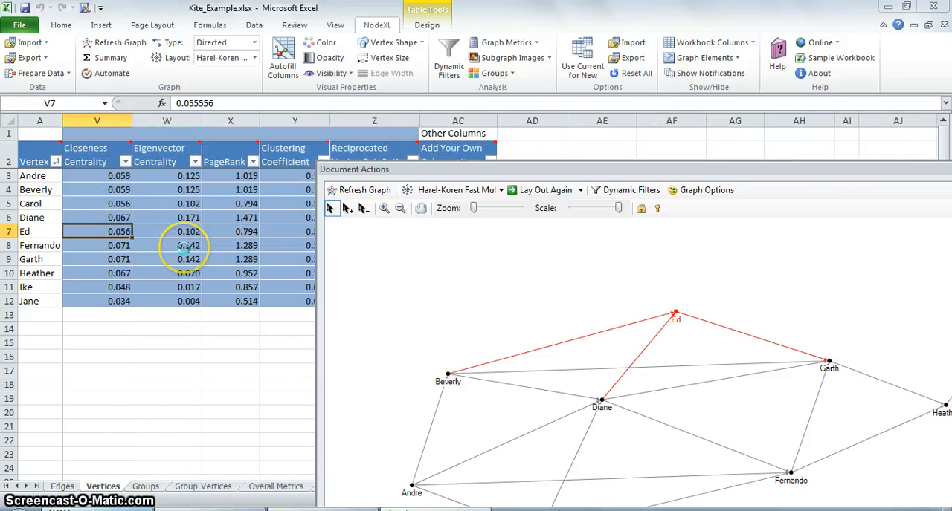
key("Left")
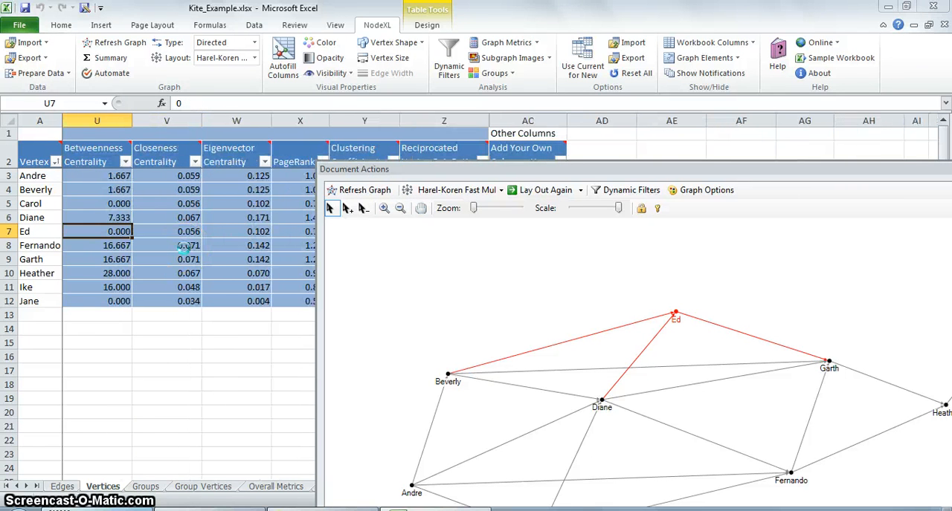
Step: Examine the Out-Degree, In-Degree and Degree columns of the Vertices sheet, continuing back through Polar Angle, Polar R and Locked?
key("Left")
key("Left")
key("Left")
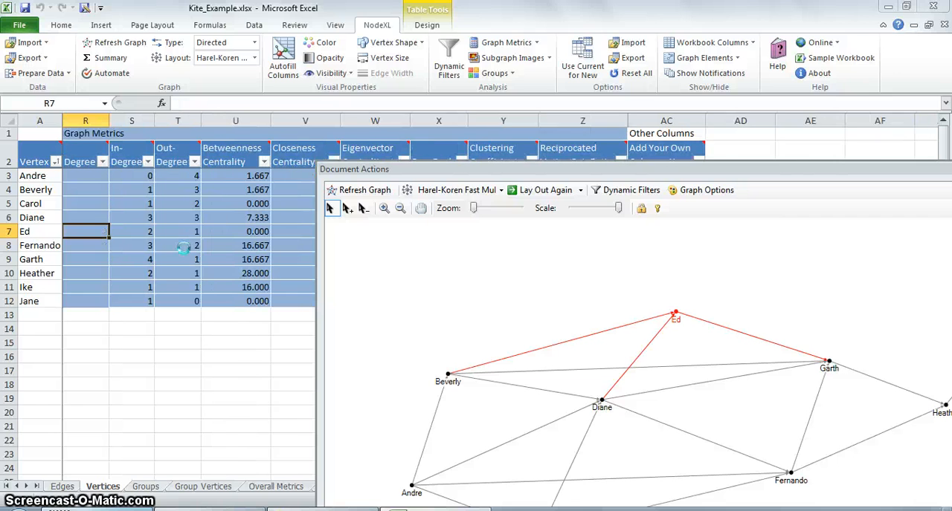
key("Left")
key("Left")
key("Left")
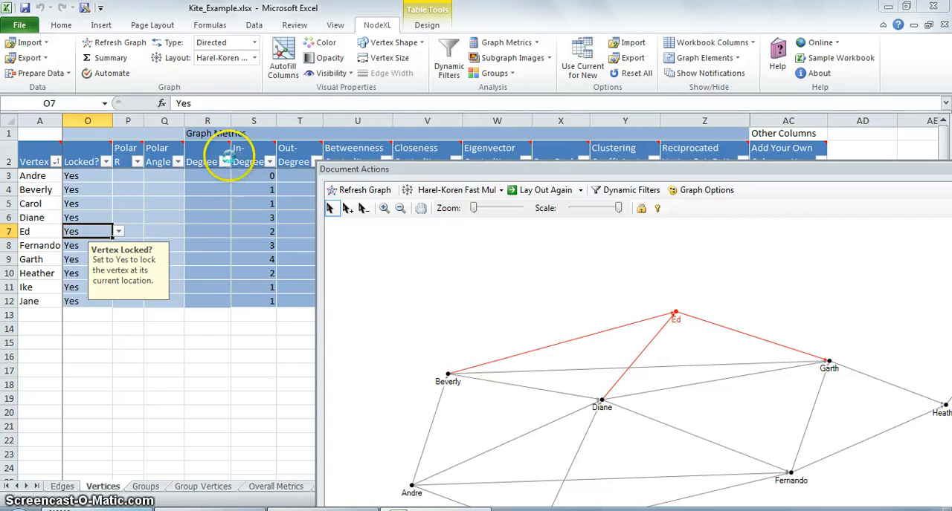
key("Left")
key("Left")
key("Left")
key("Left")
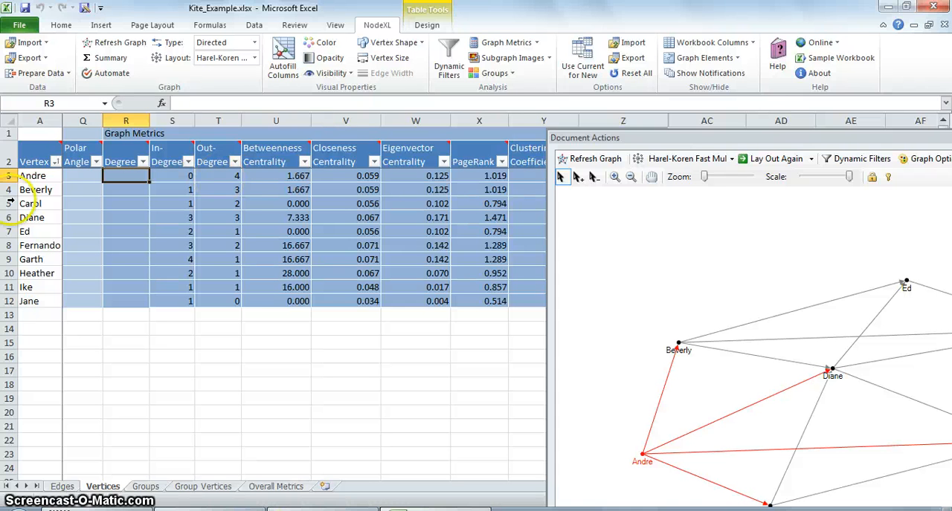
Step: Select rows 4, 7, 10, 12, 13 and 14 on the Edges sheet to highlight every connection of the central vertex
left_click_drag(662, 140, 561, 144)
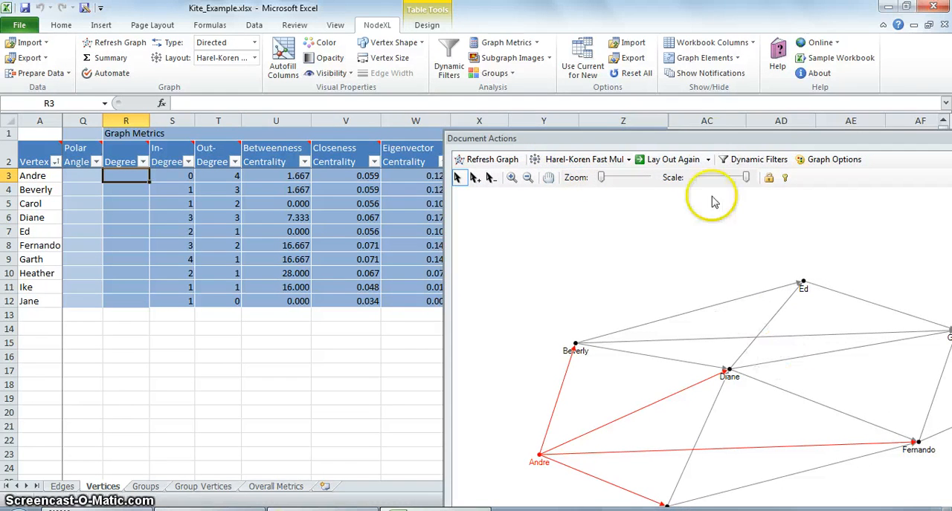
left_click_drag(711, 144, 634, 136)
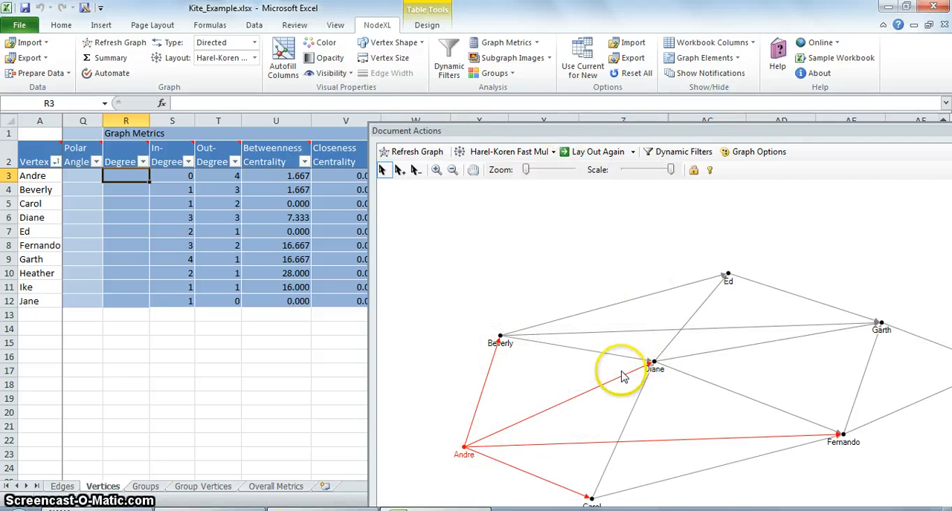
left_click(62, 486)
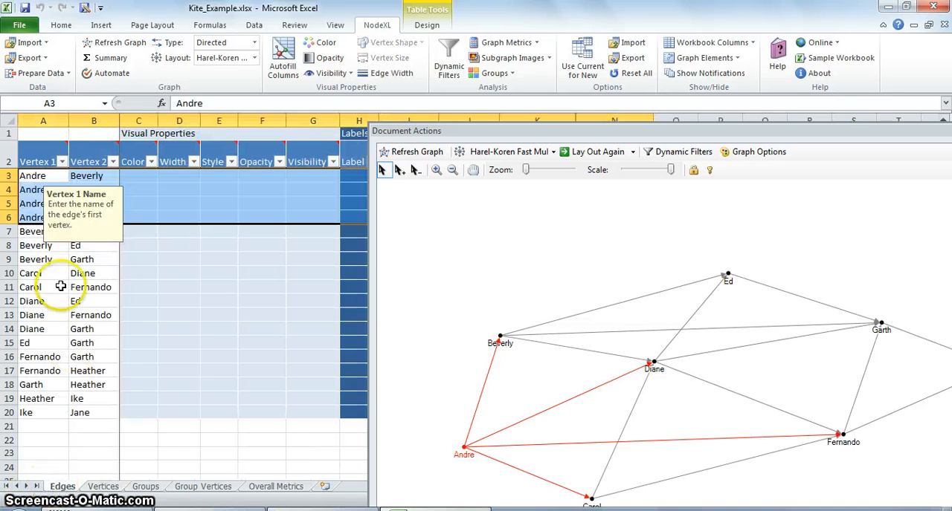
left_click(179, 231)
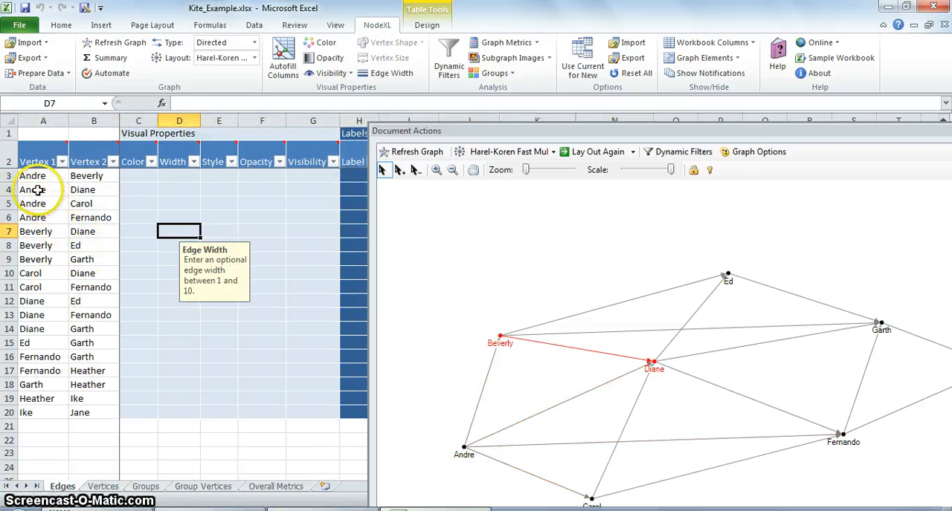
left_click(11, 189)
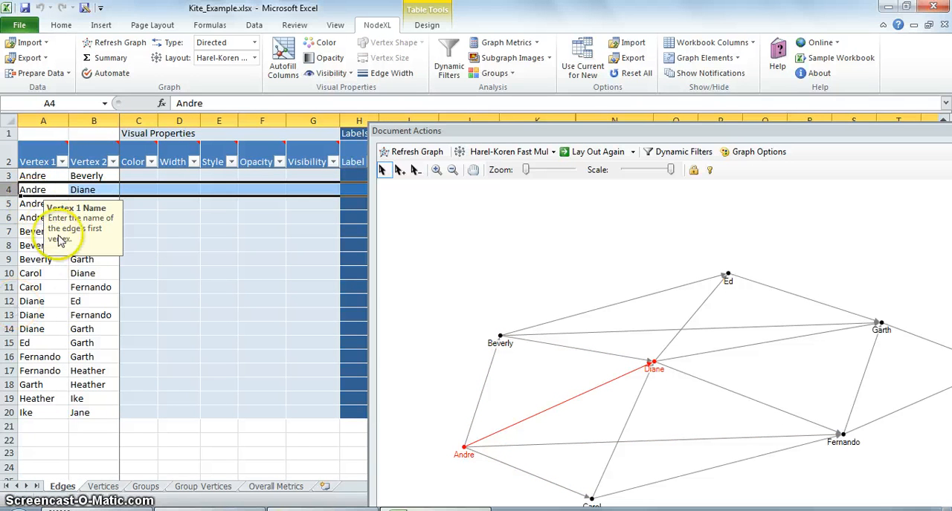
left_click(10, 274)
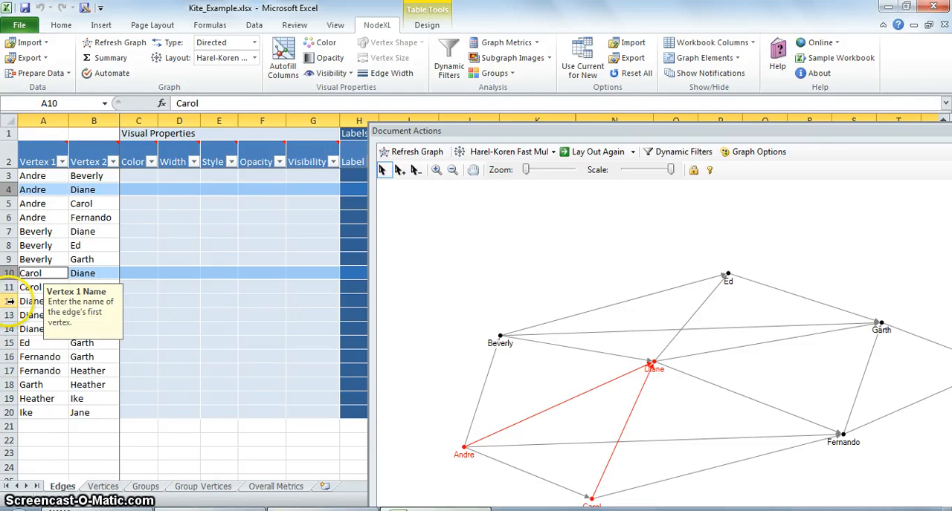
left_click(9, 301, "ctrl")
left_click(9, 315, "ctrl")
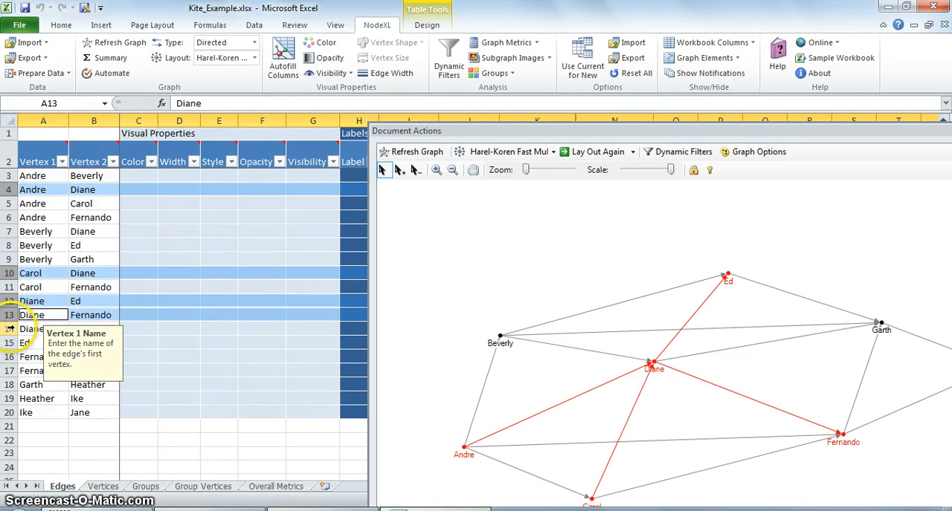
left_click(9, 328, "ctrl")
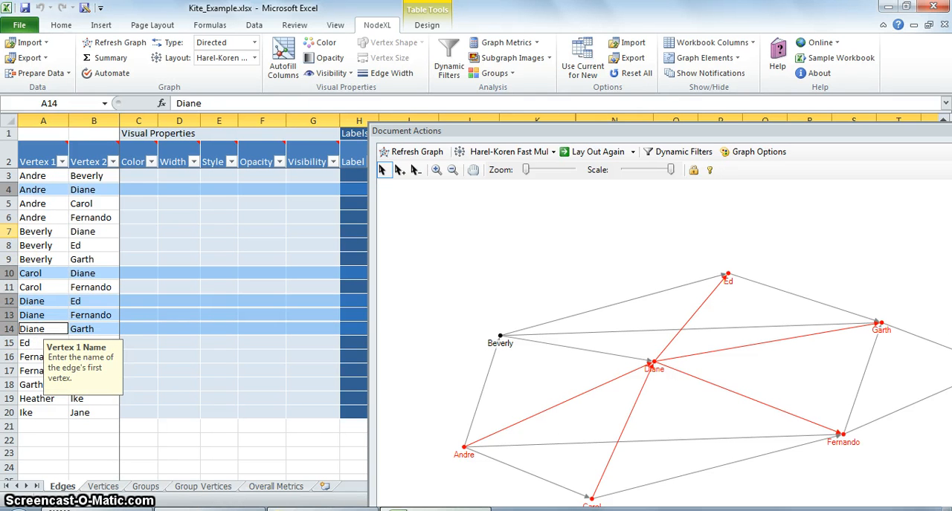
left_click(8, 231, "ctrl")
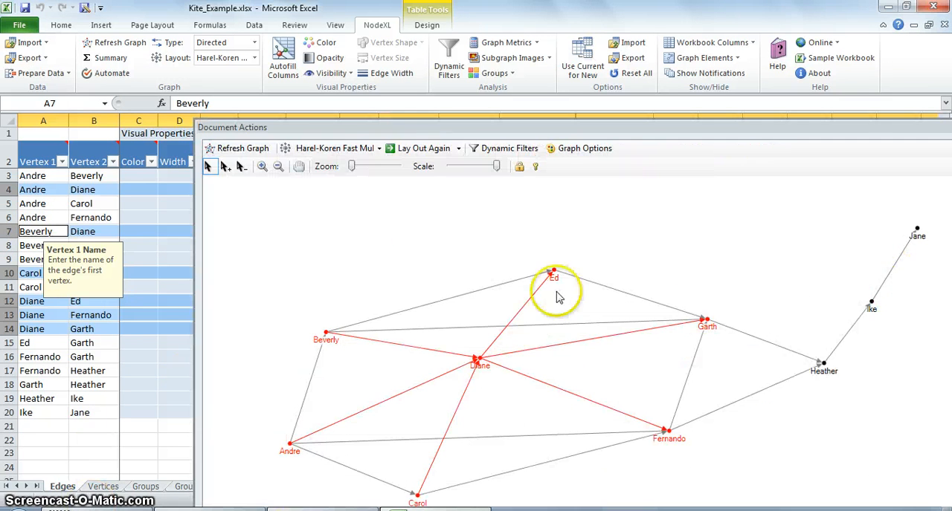
Step: Move the graph pane aside and examine the first edge's visual property and label columns on the Edges sheet
left_click(915, 286)
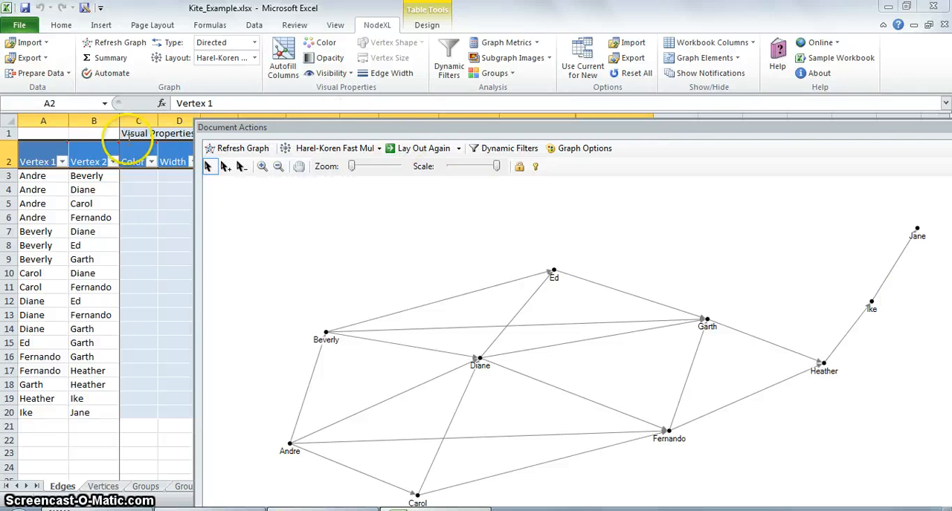
left_click_drag(245, 128, 626, 144)
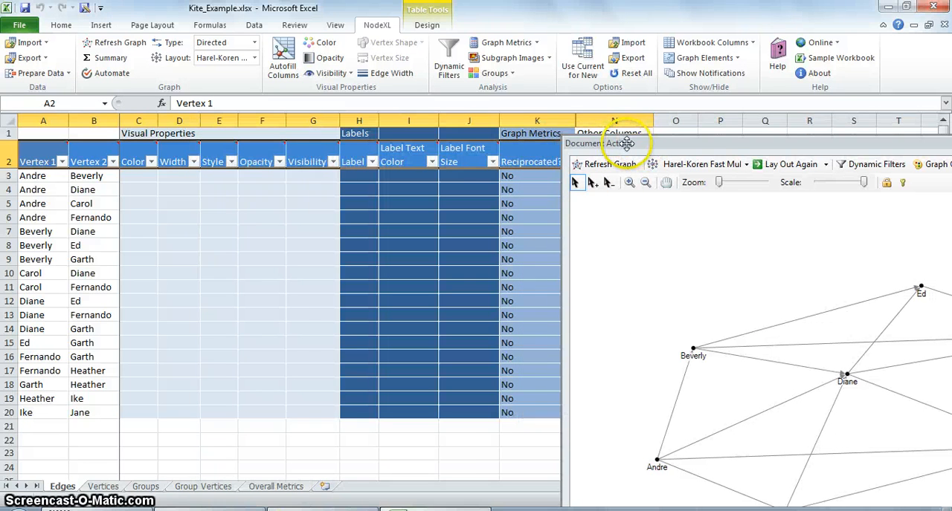
left_click(188, 178)
key("Tab")
key("Tab")
key("Tab")
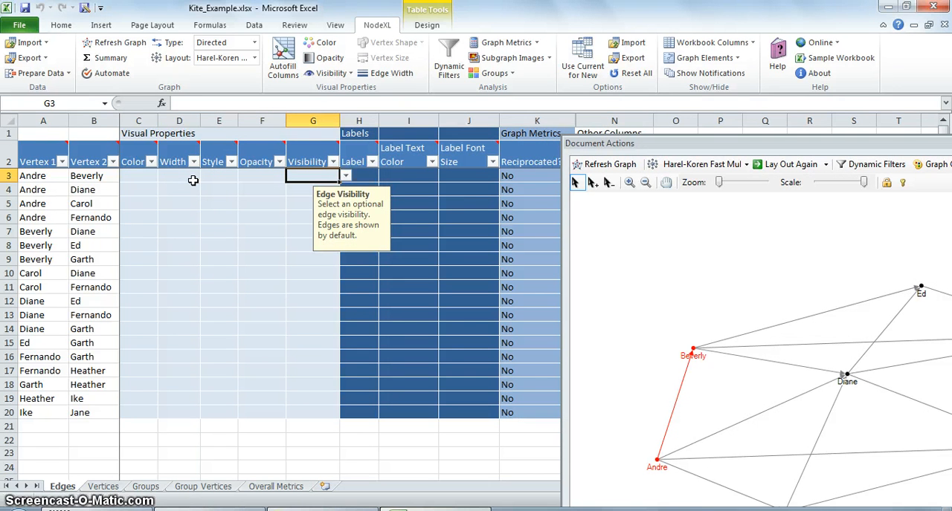
key("Tab")
key("Tab")
key("Tab")
Step: Compare the first vertex's In-Degree and Out-Degree on the Vertices sheet with its edges in the graph, repositioning the graph pane as needed
left_click(103, 486)
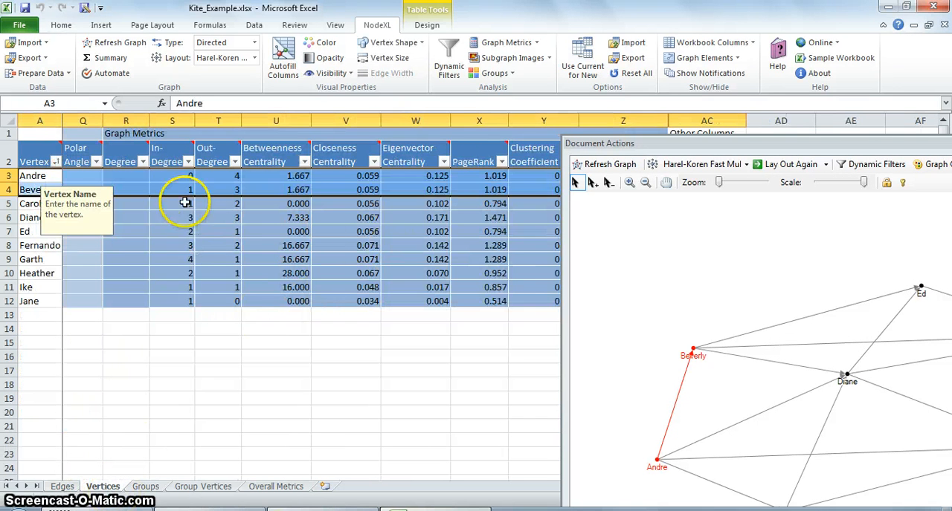
left_click(179, 177)
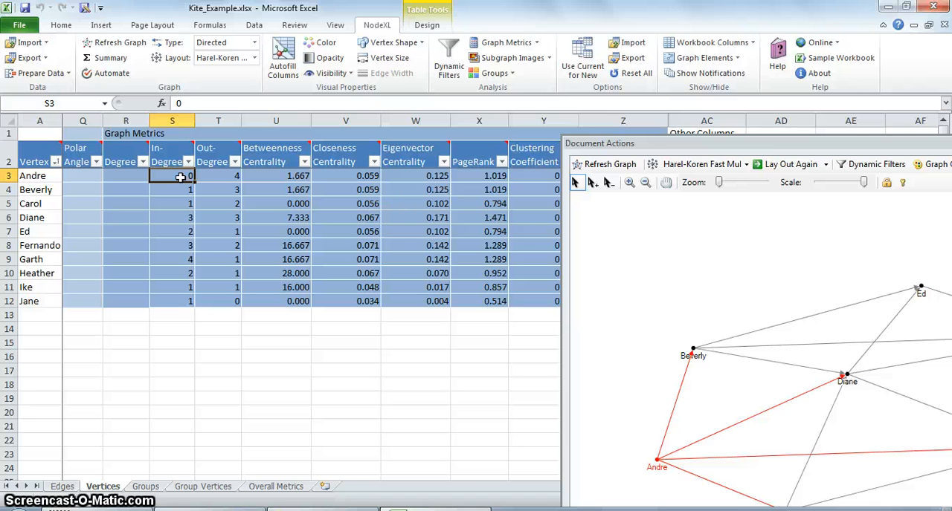
left_click_drag(706, 145, 432, 134)
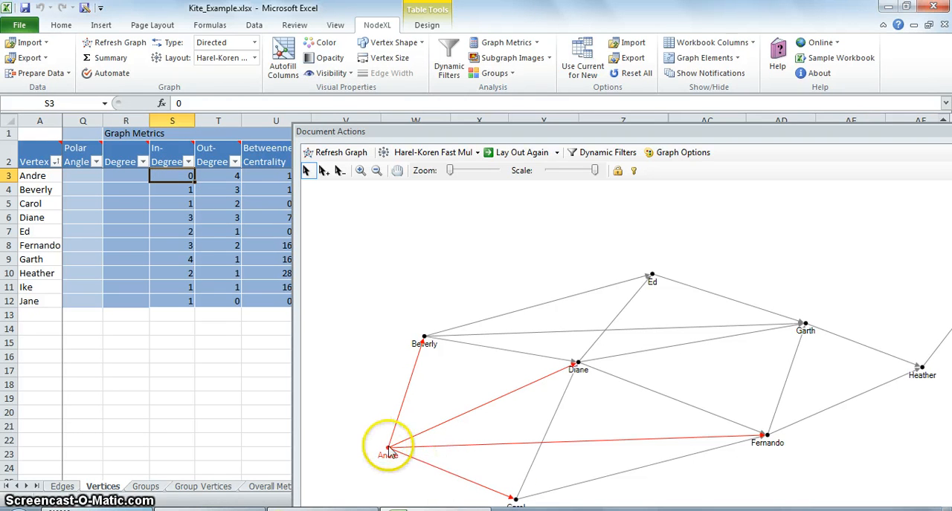
left_click(229, 174)
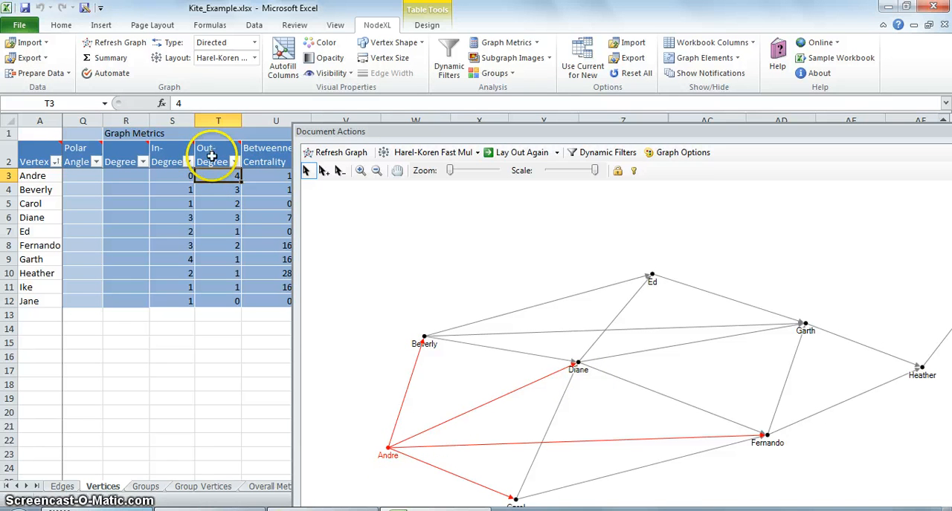
mouse_move(214, 146)
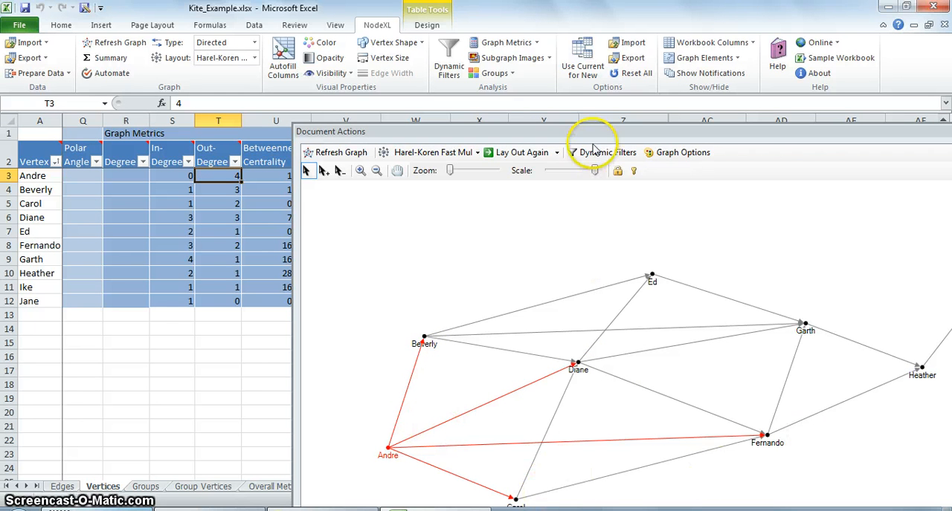
left_click_drag(592, 138, 576, 121)
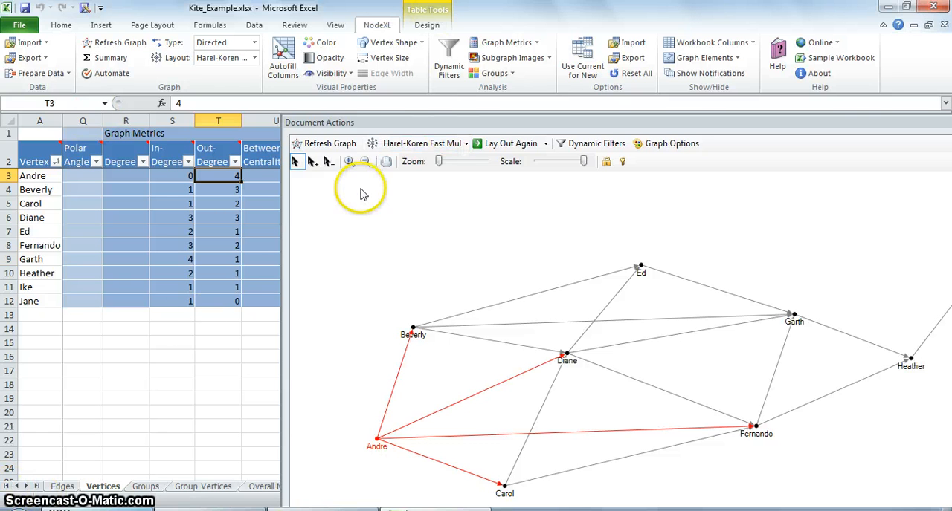
left_click_drag(336, 113, 501, 113)
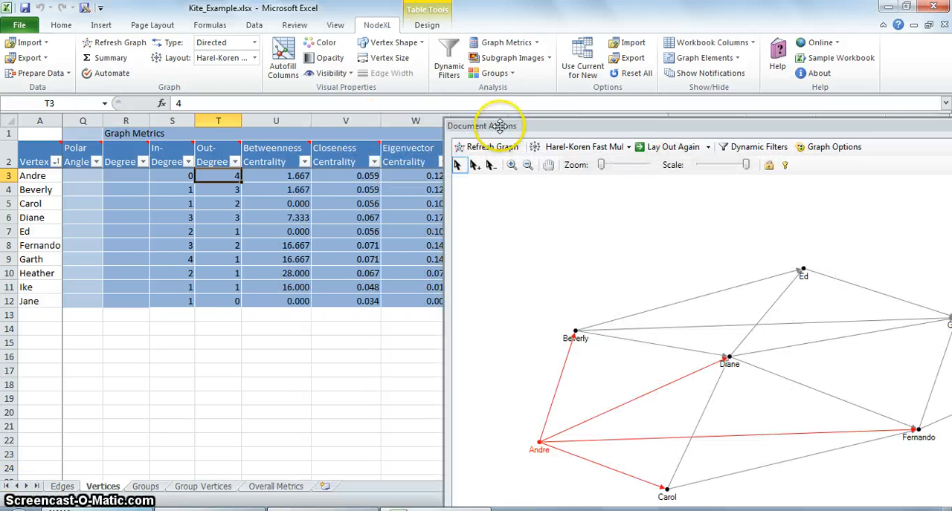
Step: Examine the Betweenness Centrality column on the Vertices sheet against the whole graph, repositioning the graph pane as needed
left_click(281, 154)
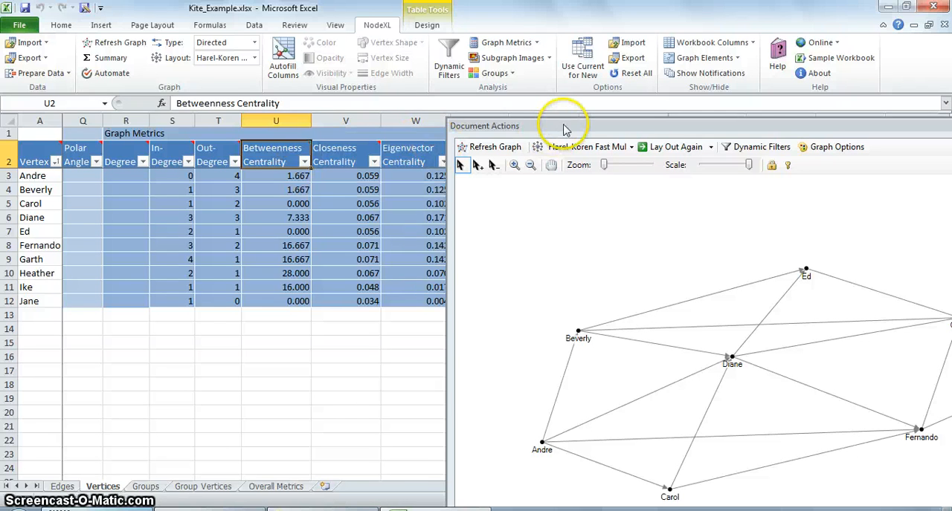
left_click_drag(557, 123, 354, 124)
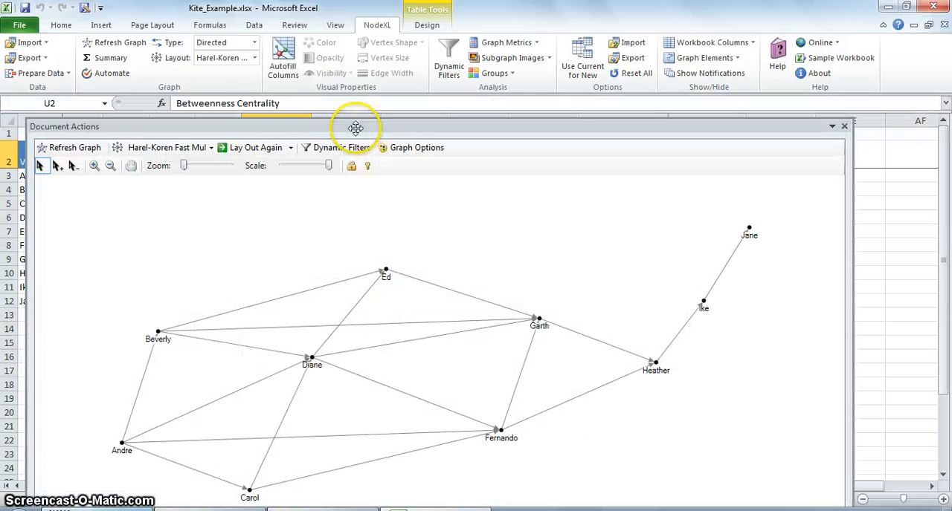
left_click(676, 404)
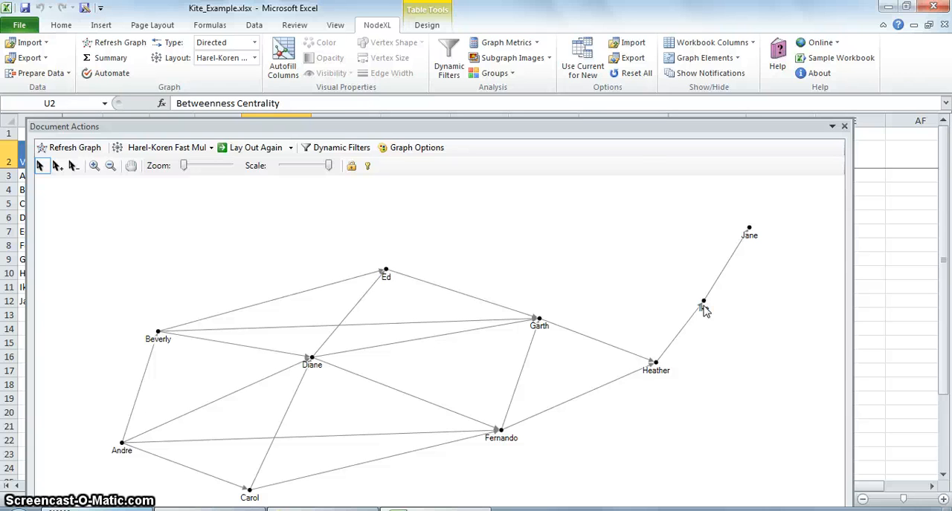
left_click_drag(345, 123, 343, 124)
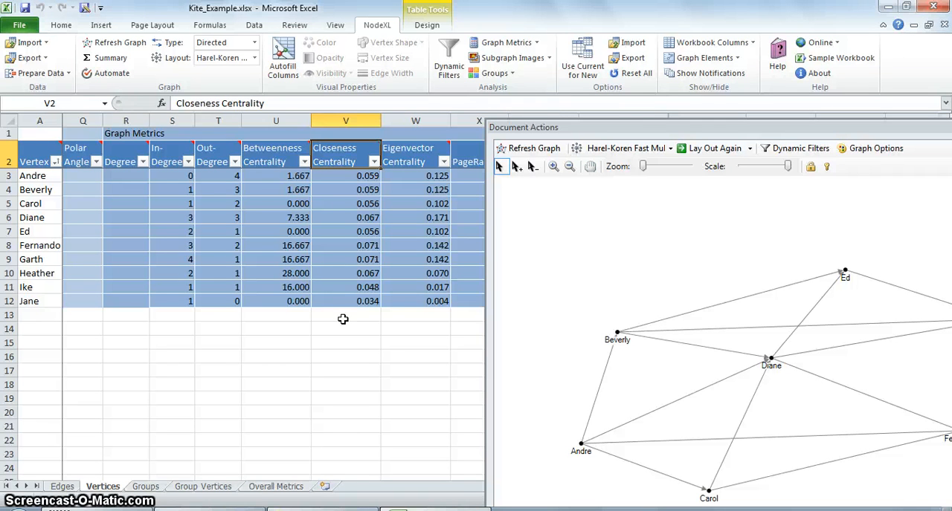
Step: Compare the Closeness Centrality column with the vertices' distances in the graph, keeping the whole network in view
left_click_drag(645, 129, 473, 112)
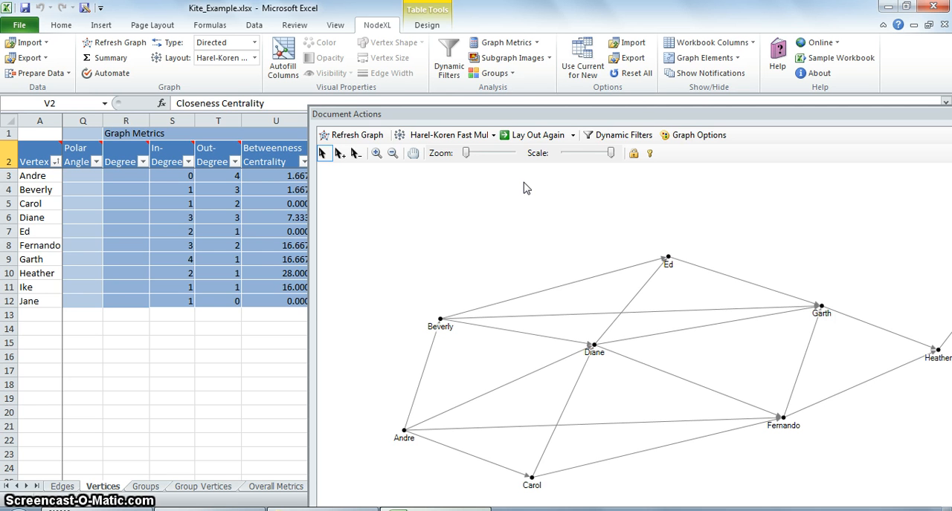
left_click_drag(664, 113, 485, 152)
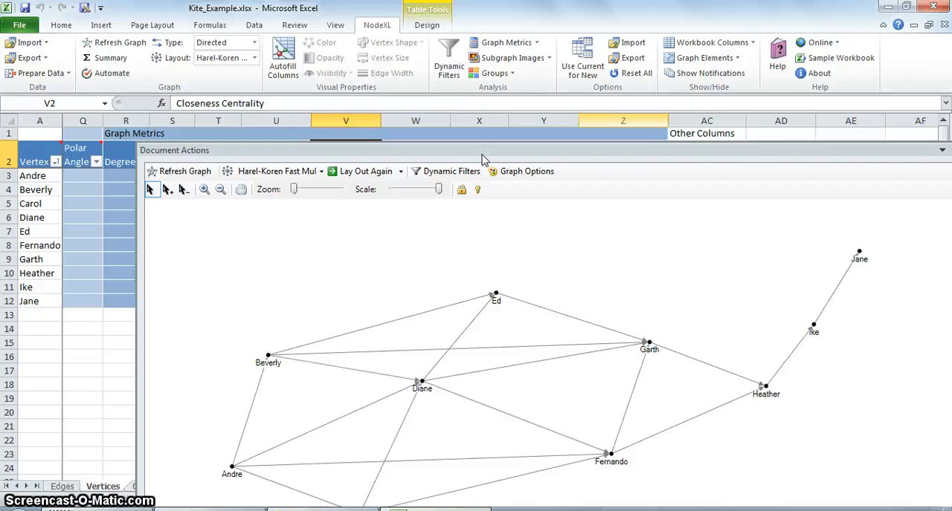
left_click_drag(507, 151, 482, 133)
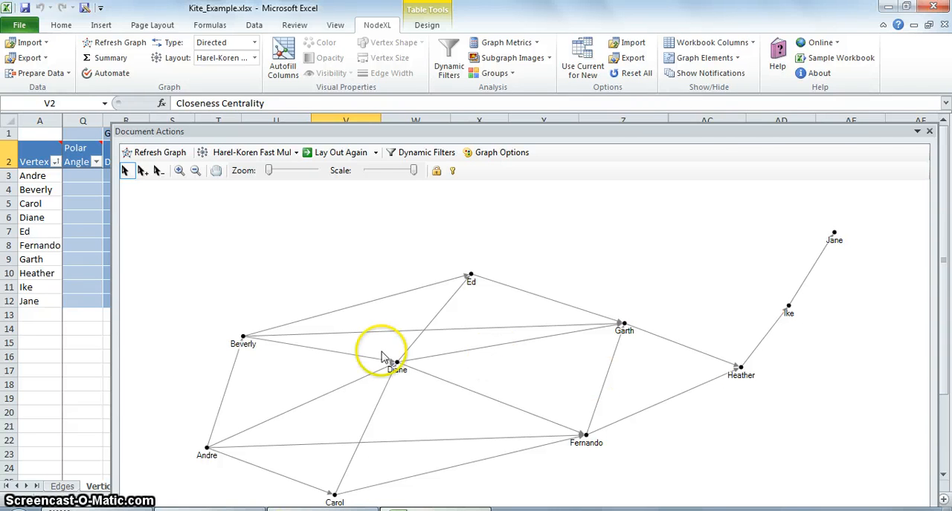
Step: Compare the Eigenvector Centrality of the vertices in rows 7 and 10 with their connections in the graph
left_click_drag(179, 131, 582, 133)
mouse_move(390, 163)
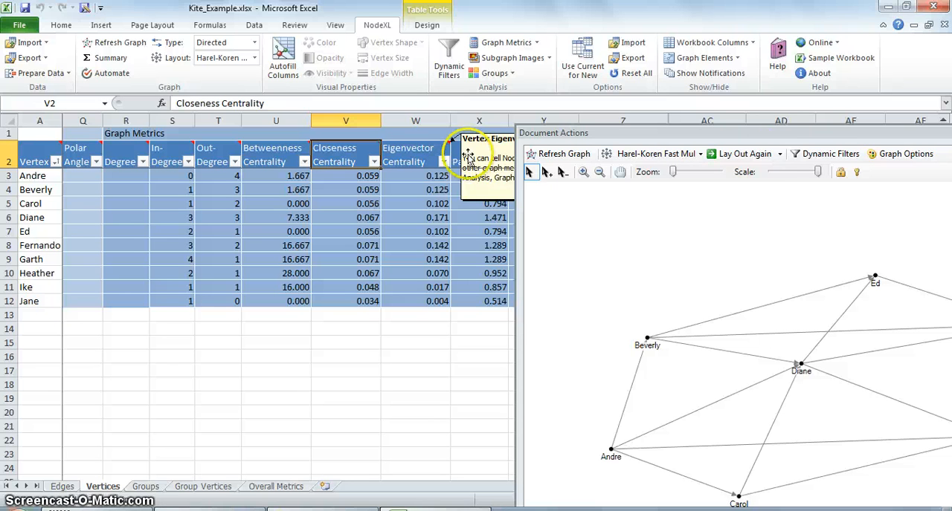
left_click_drag(783, 139, 495, 124)
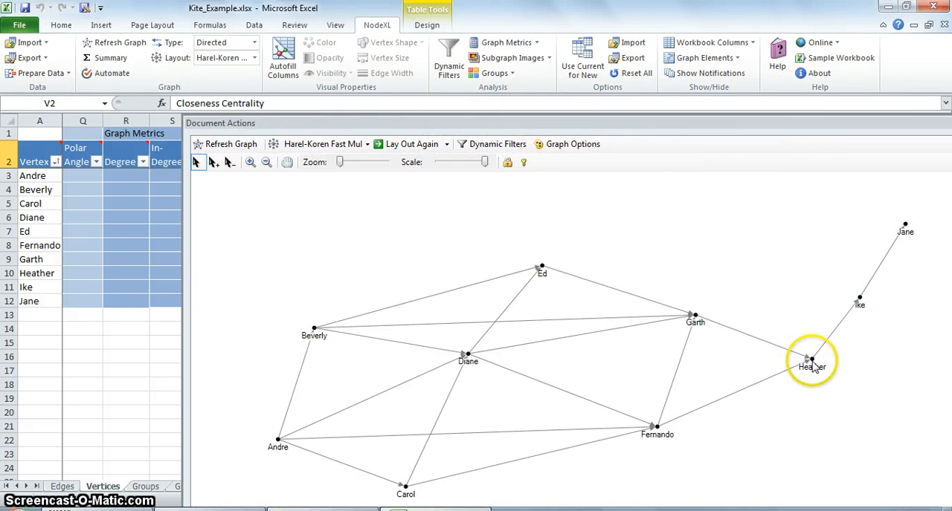
left_click(800, 367)
left_click(542, 270)
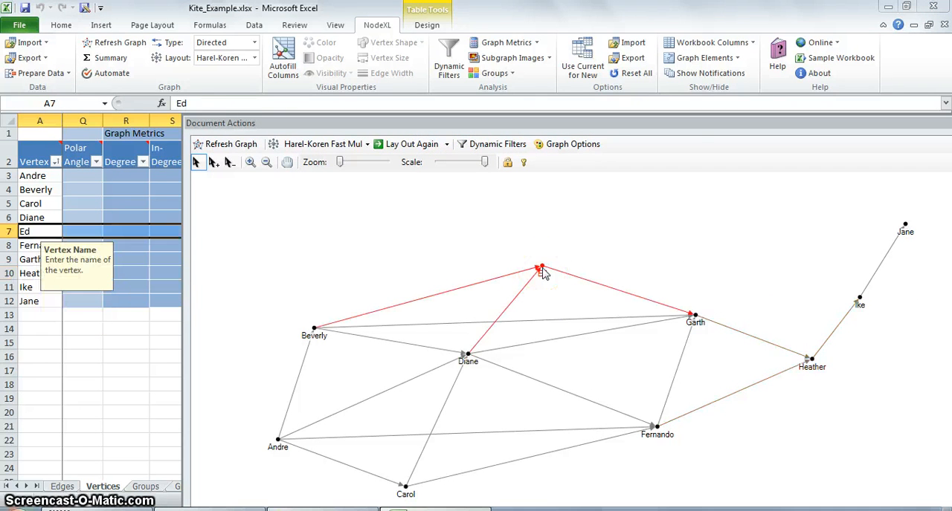
left_click(708, 299)
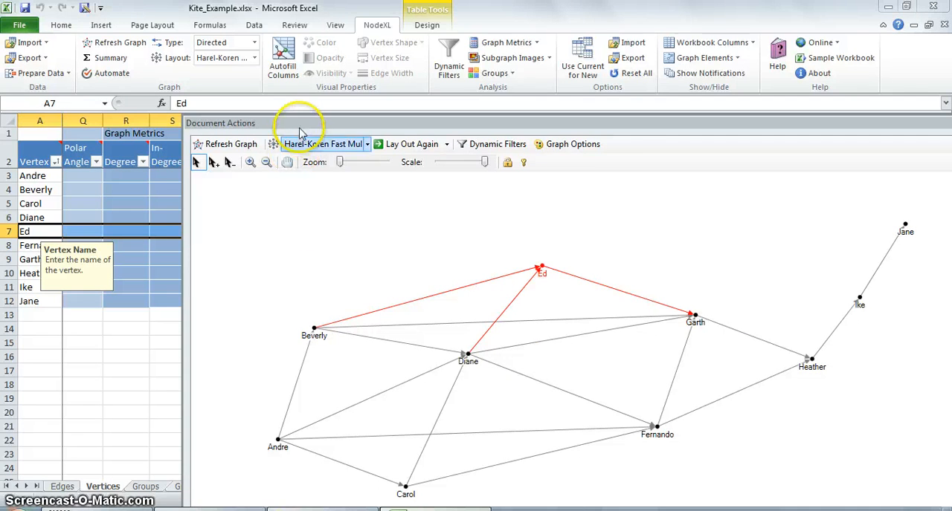
left_click_drag(303, 123, 741, 176)
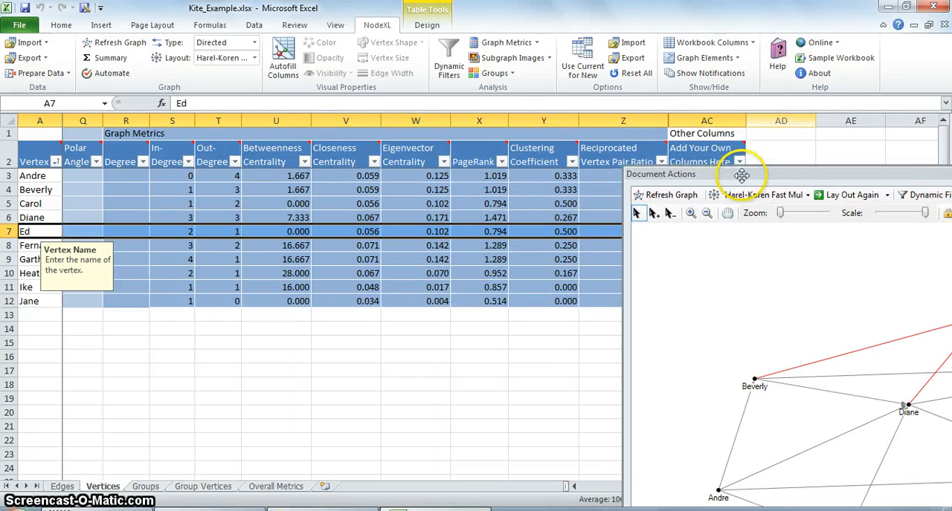
left_click(390, 273)
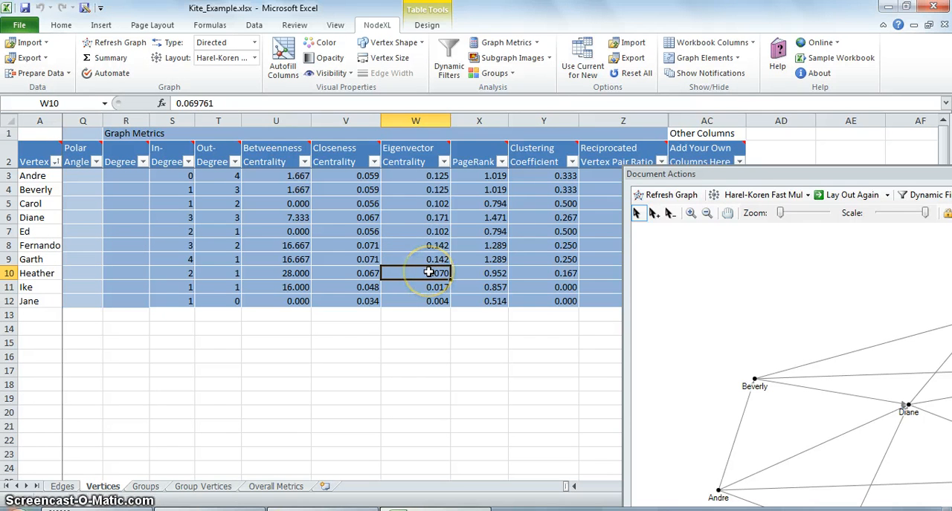
left_click(410, 232)
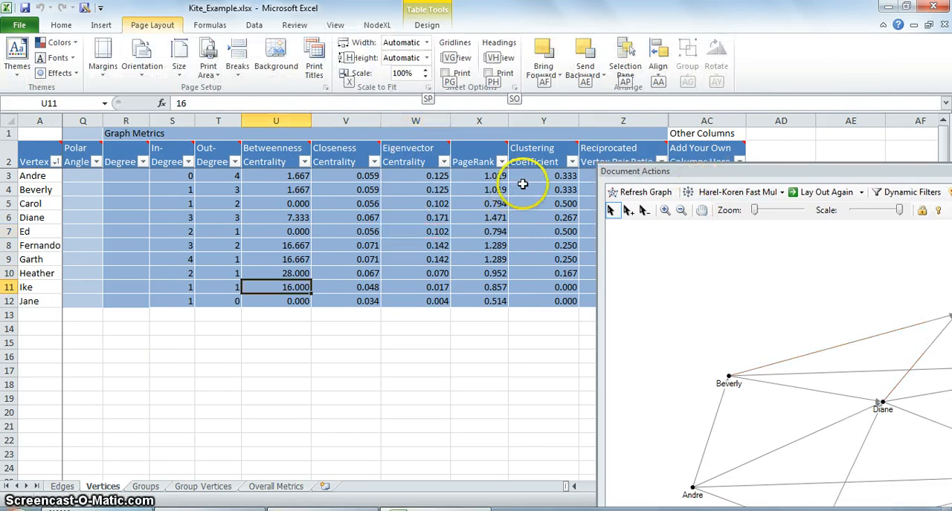
Step: Examine the Clustering Coefficient column on the Vertices sheet and bring the whole graph into view for comparison
left_click(523, 184)
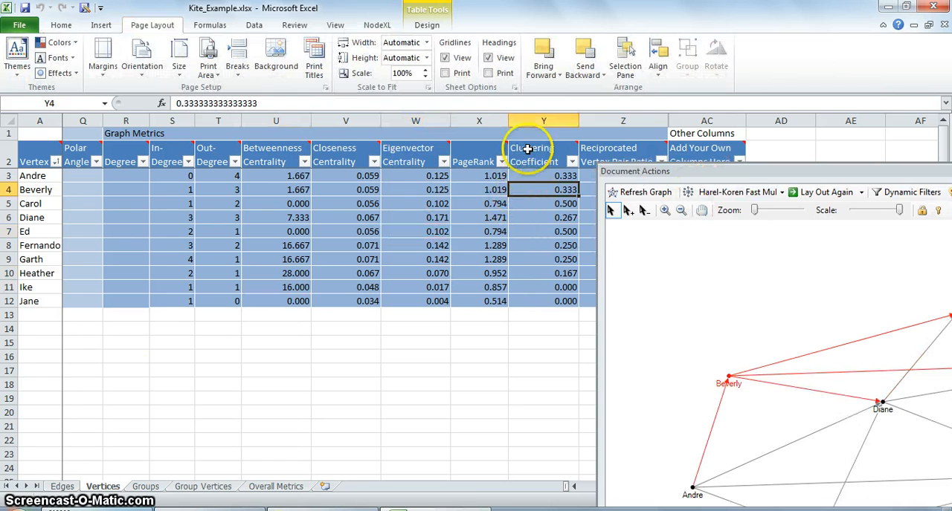
left_click(527, 152)
mouse_move(527, 148)
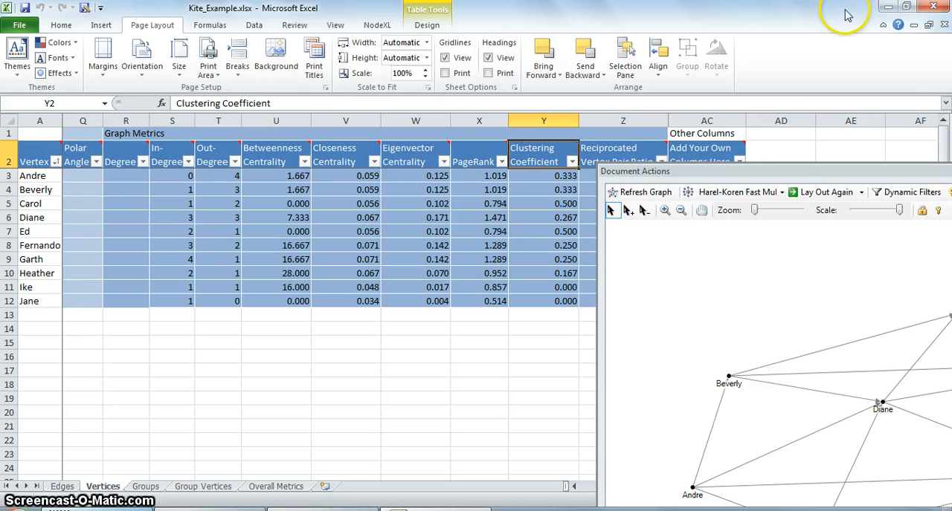
left_click_drag(732, 172, 243, 147)
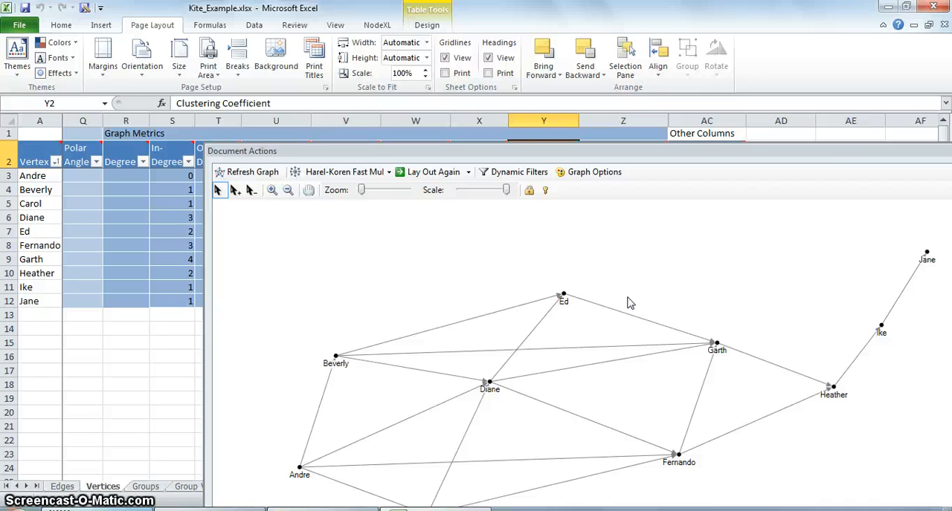
left_click(689, 265)
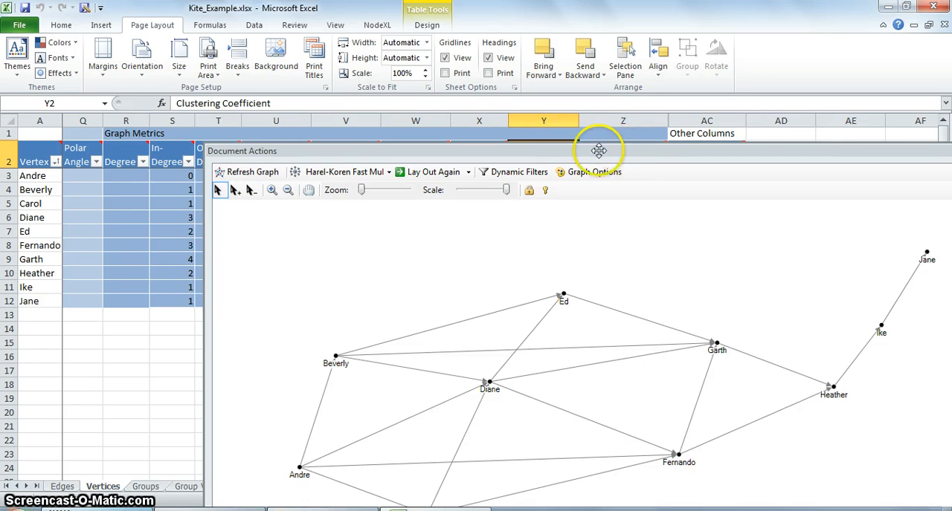
left_click_drag(600, 150, 538, 150)
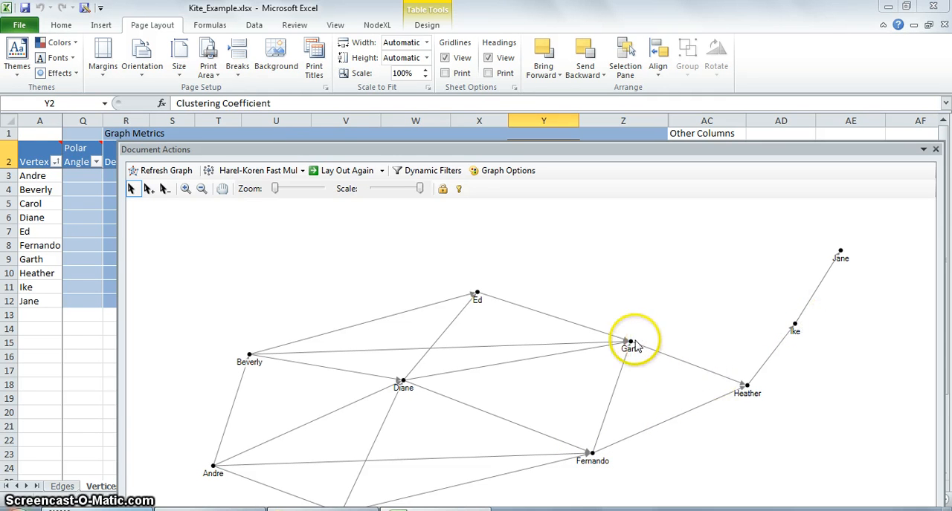
Step: Compare the Clustering Coefficient of the vertices in rows 11 and 10 with their highlighted edges in the graph
left_click(794, 325)
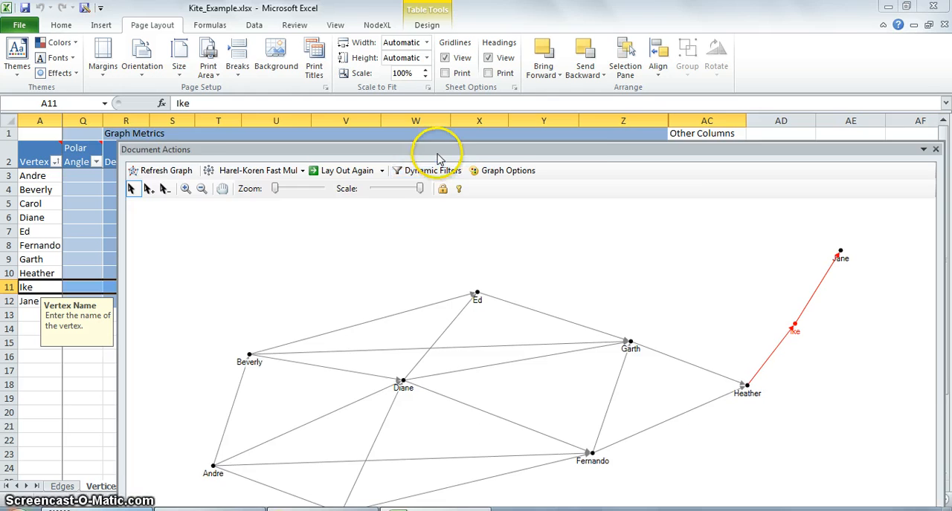
left_click_drag(436, 149, 940, 153)
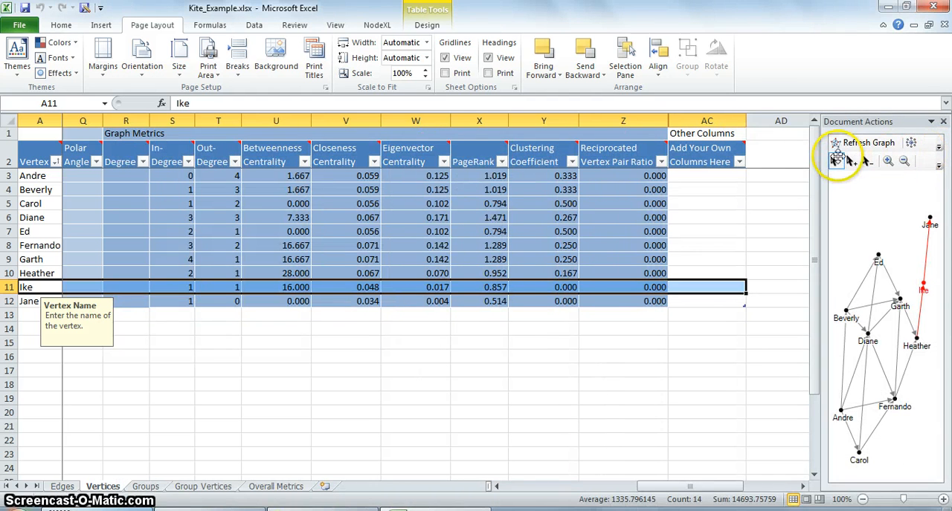
left_click(556, 273)
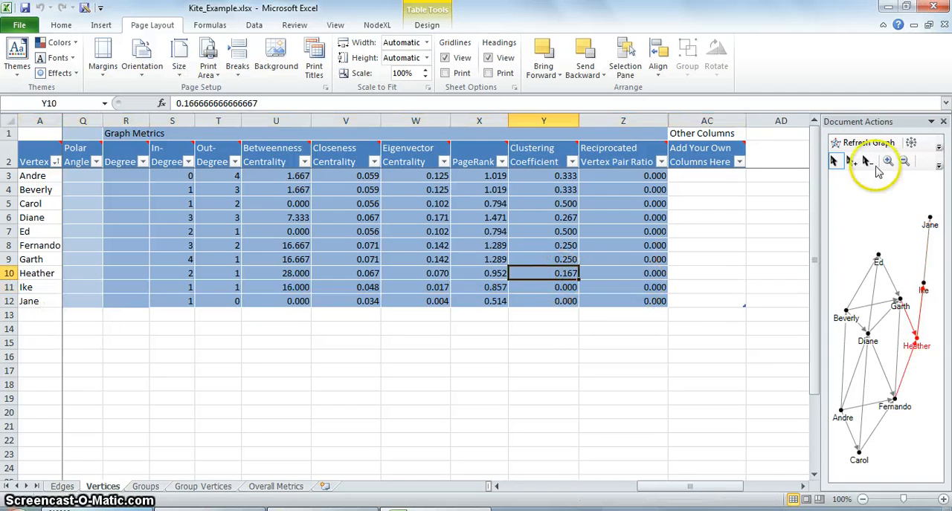
left_click_drag(870, 121, 685, 168)
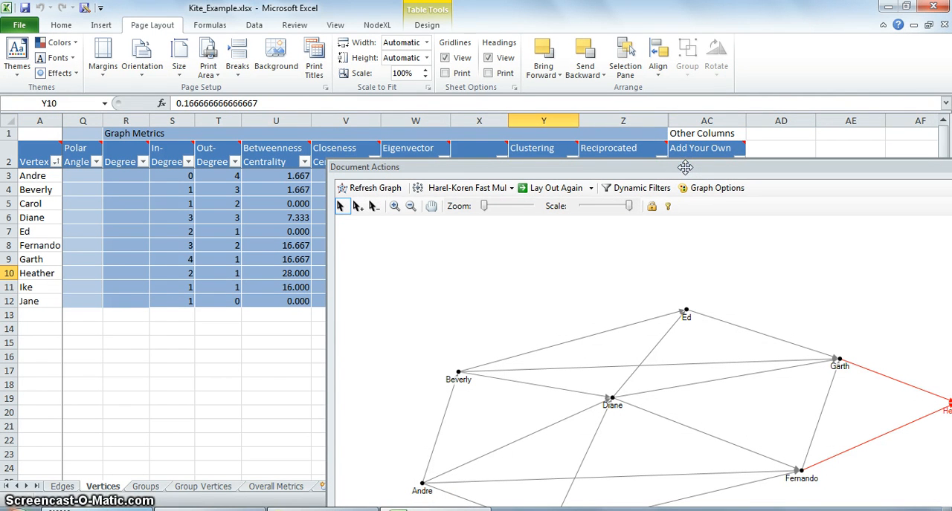
key("alt")
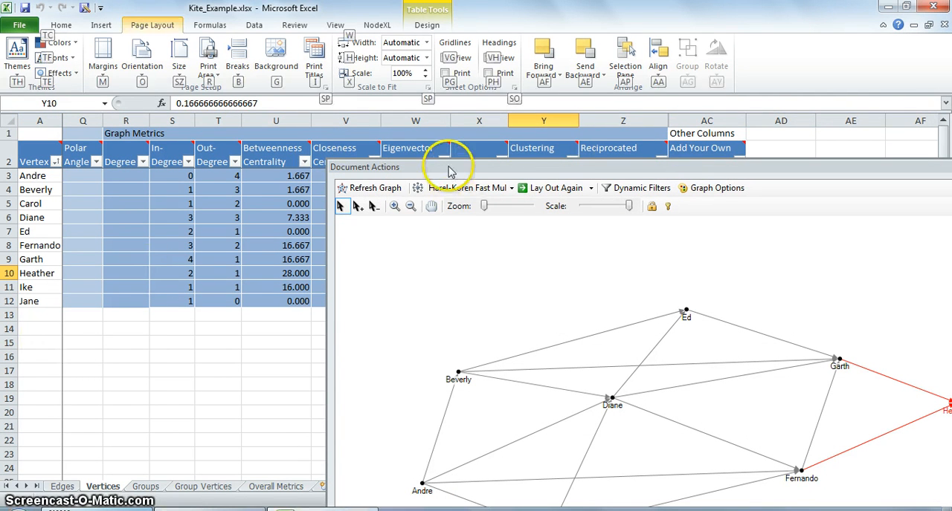
left_click_drag(443, 164, 584, 190)
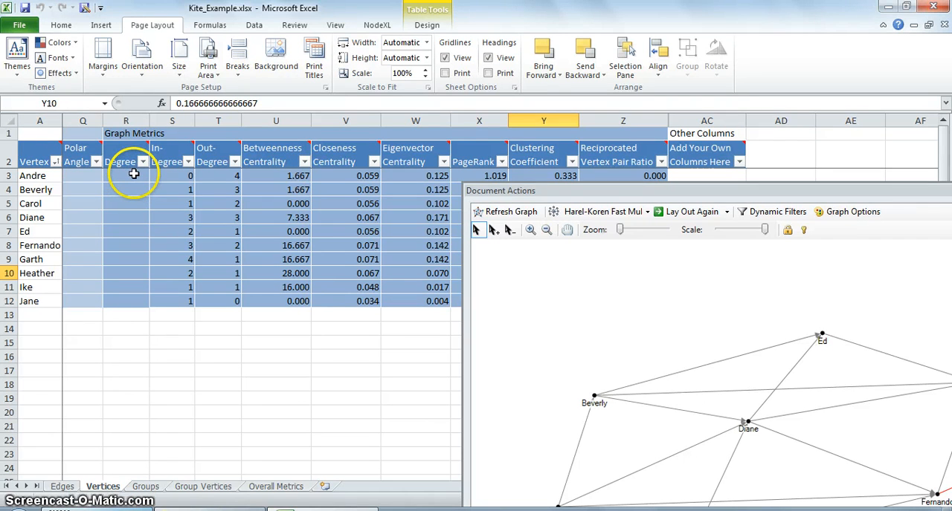
Step: Show the Overall Metrics sheet and examine its Graph Type entry
left_click(274, 486)
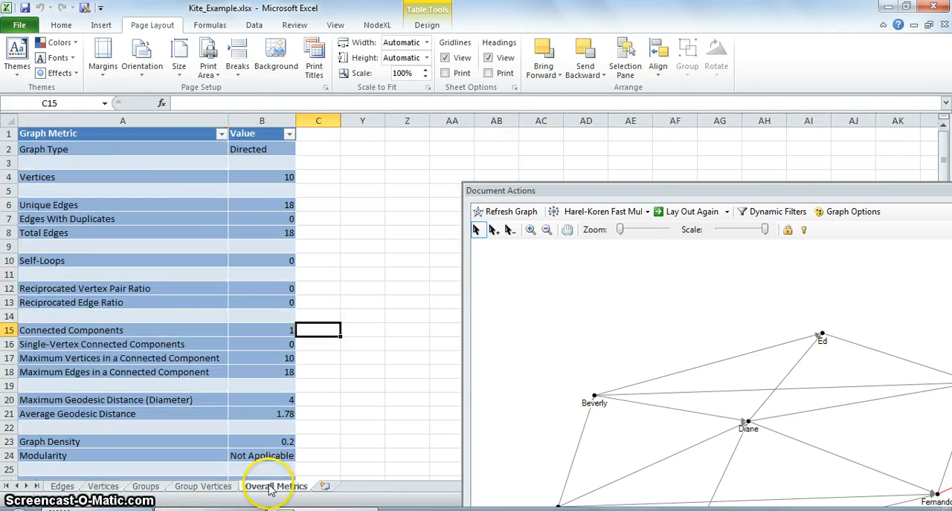
left_click(260, 205)
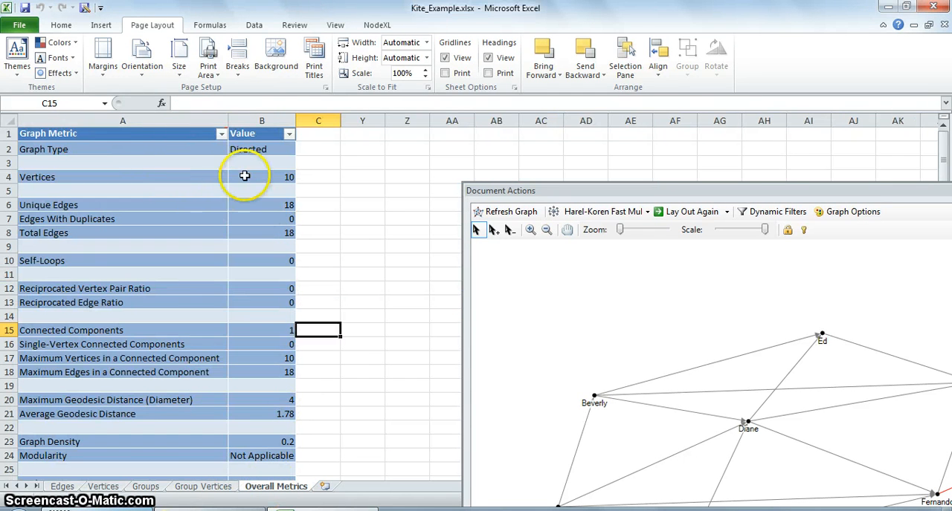
left_click(179, 152)
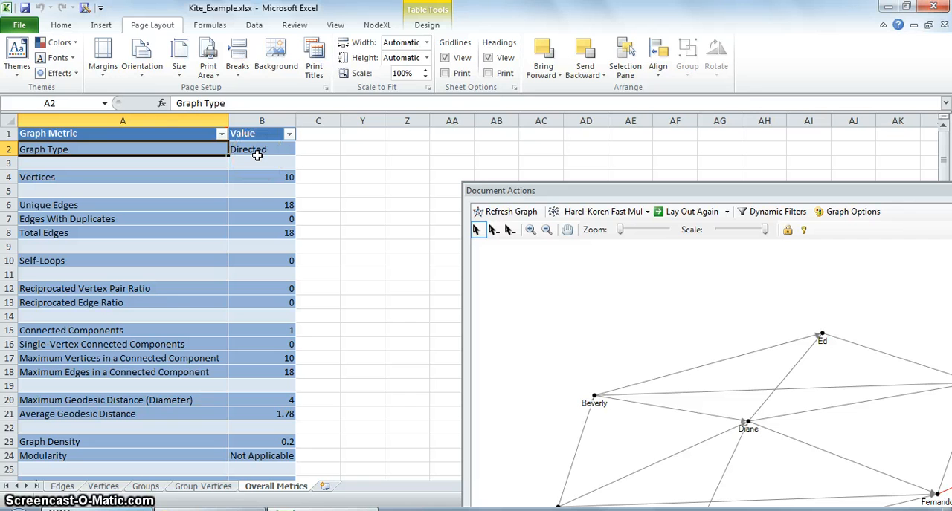
key("Down")
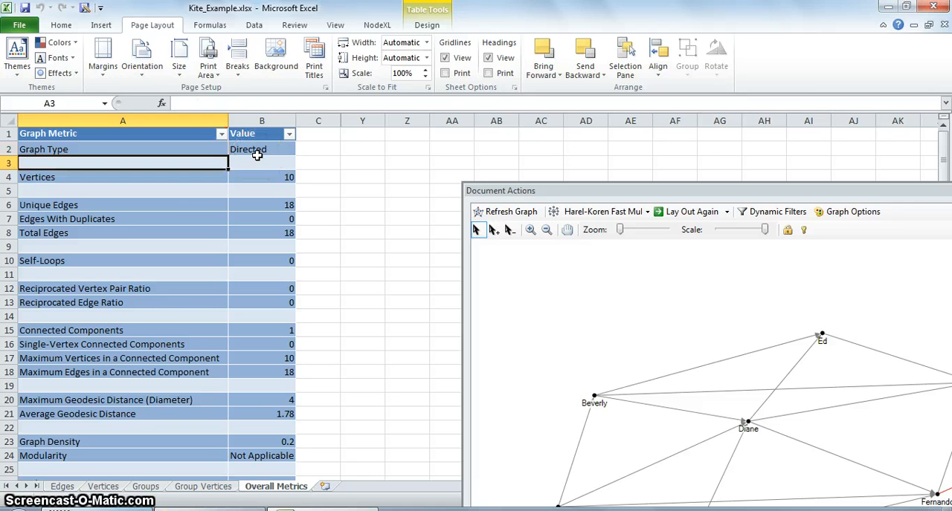
key("Up")
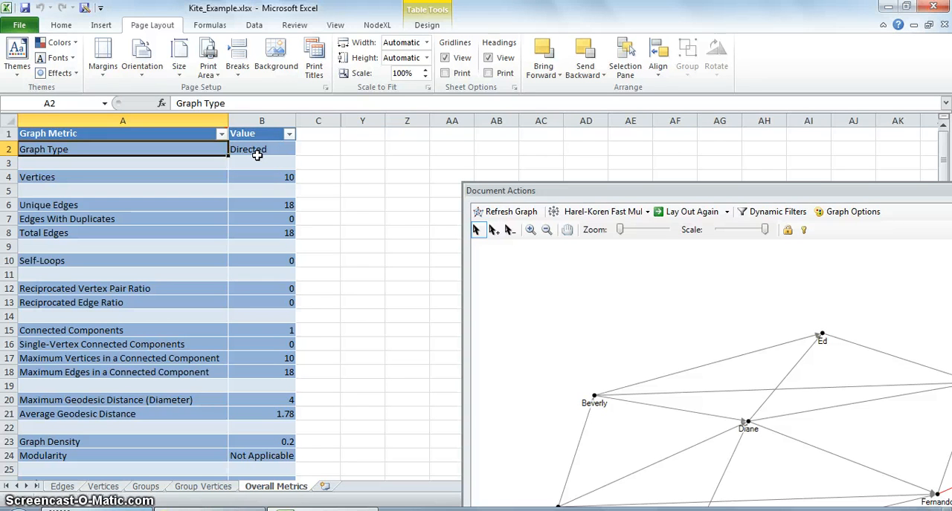
key("Right")
key("Left")
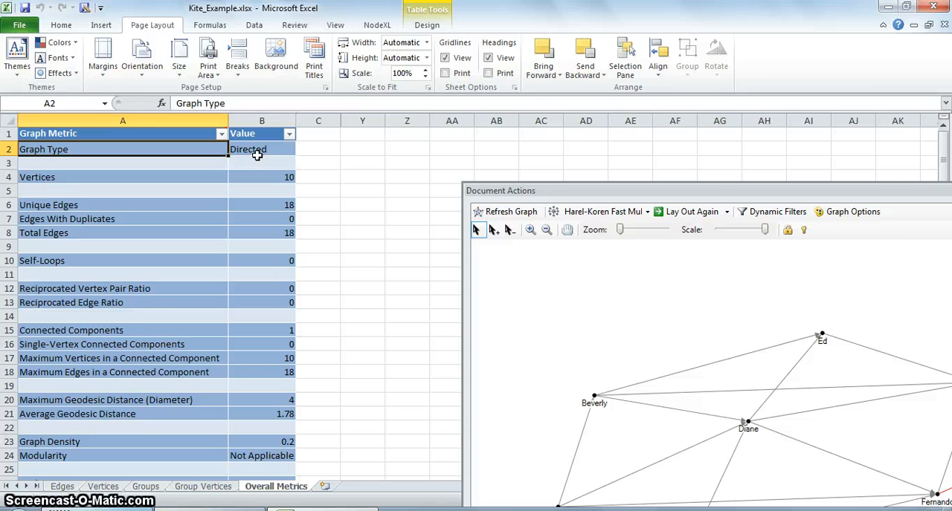
Step: Bring back the NodeXL commands and examine the Vertices and Unique Edges entries of the overall metrics
left_click(377, 26)
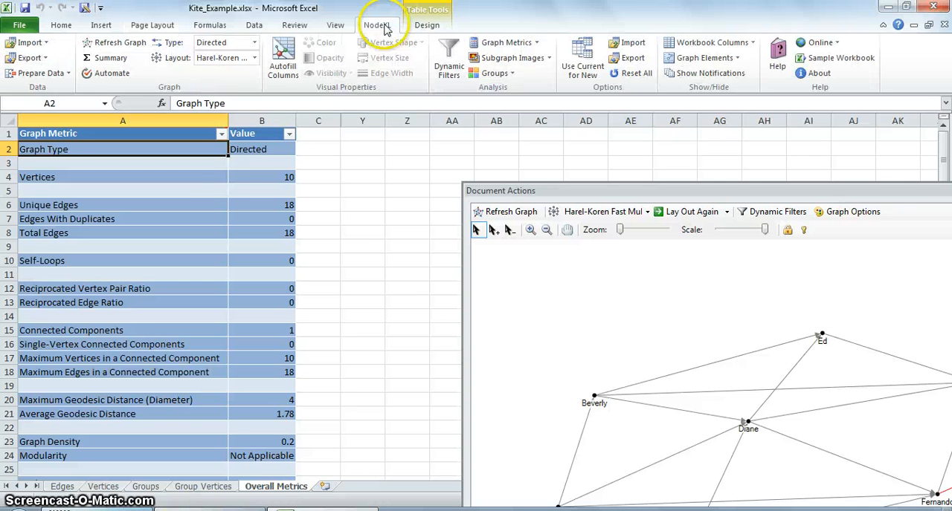
left_click(234, 181)
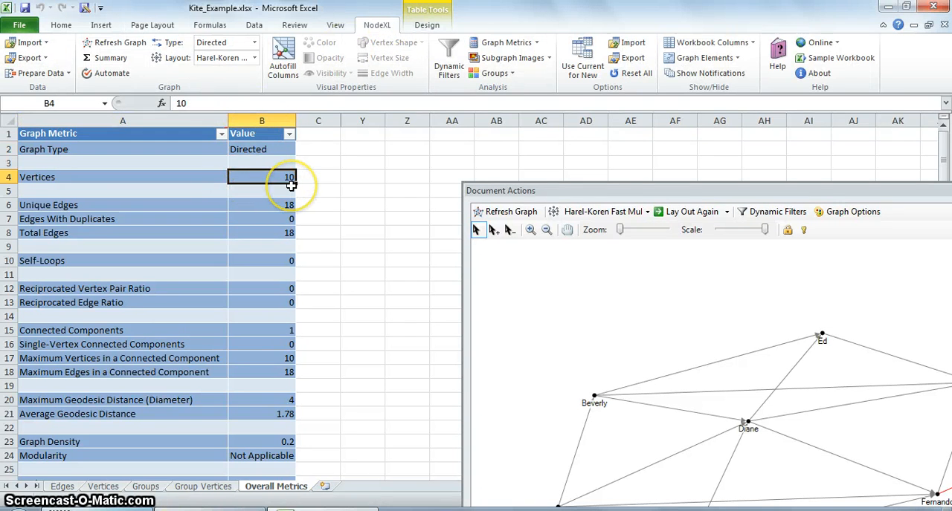
key("Left")
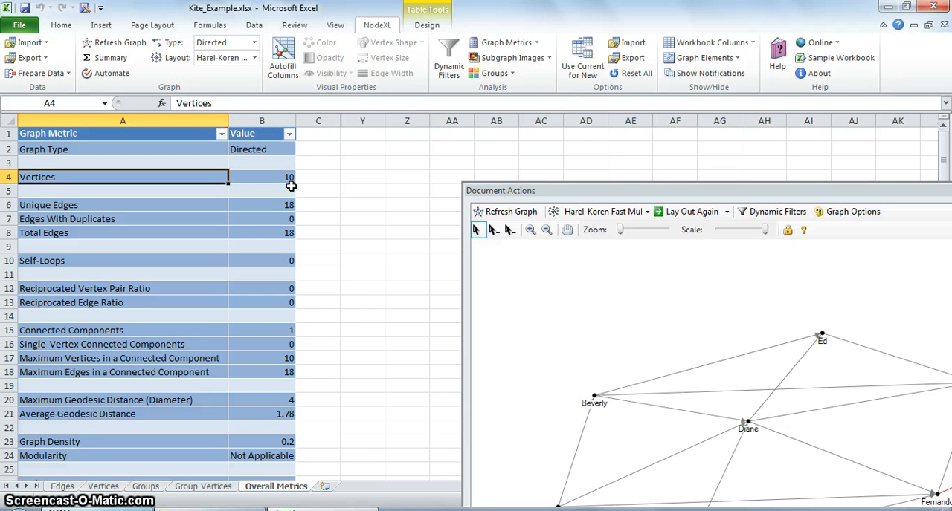
key("Down")
key("Down")
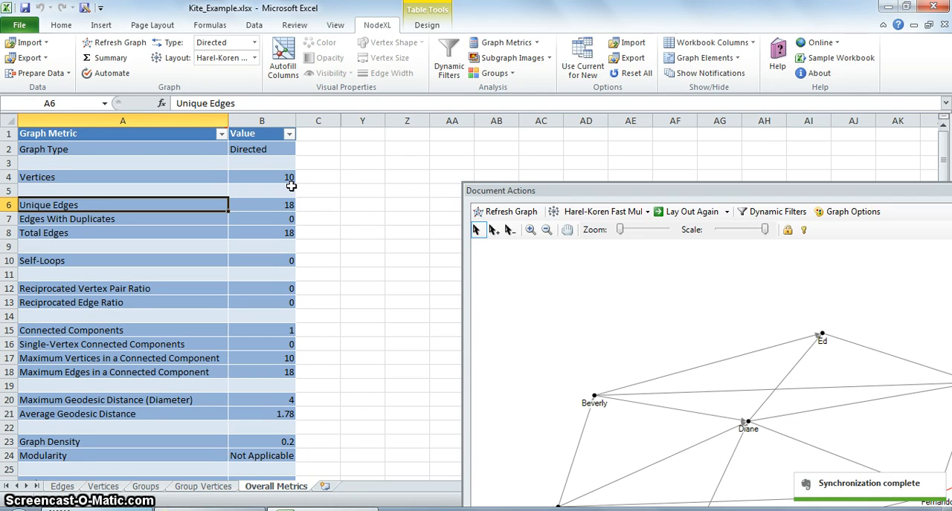
Step: Examine the Edges With Duplicates and Total Edges values, comparing them with the Unique Edges entry
key("Down")
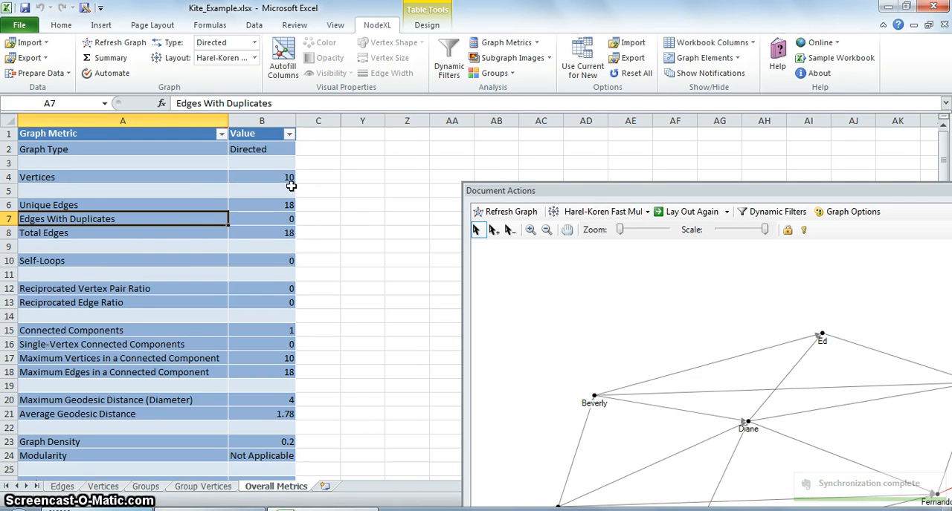
key("Right")
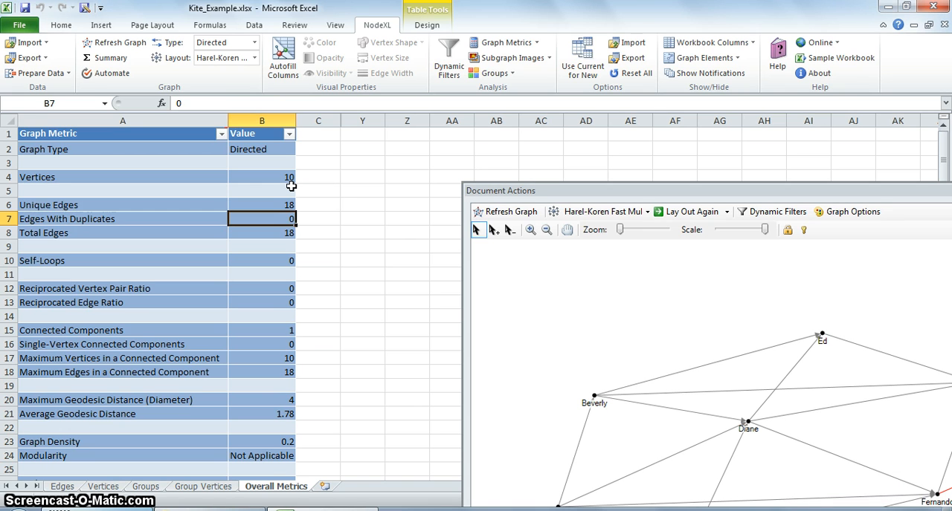
key("Left")
key("Down")
key("Right")
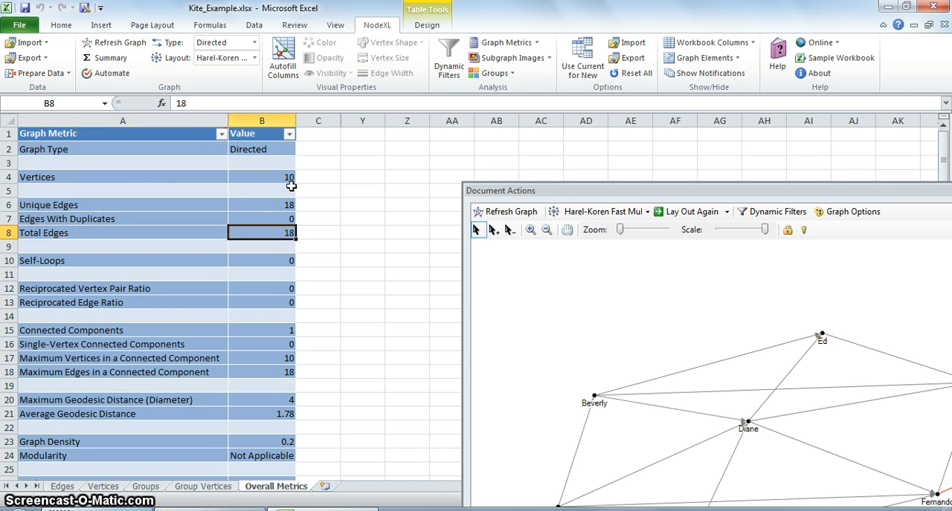
key("Up")
key("Up")
key("Down")
key("Down")
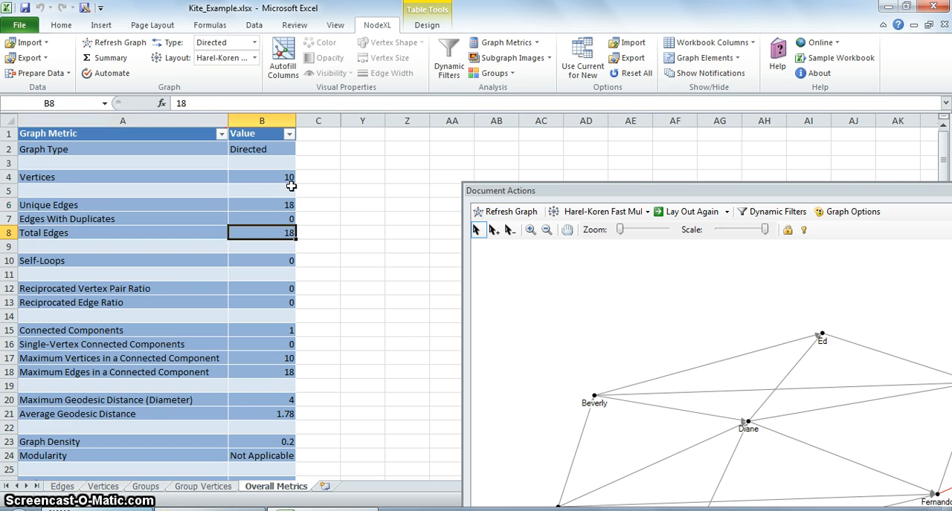
Step: Examine the Self-Loops value and the Reciprocated Vertex Pair Ratio entry of the overall metrics
key("Down")
key("Down")
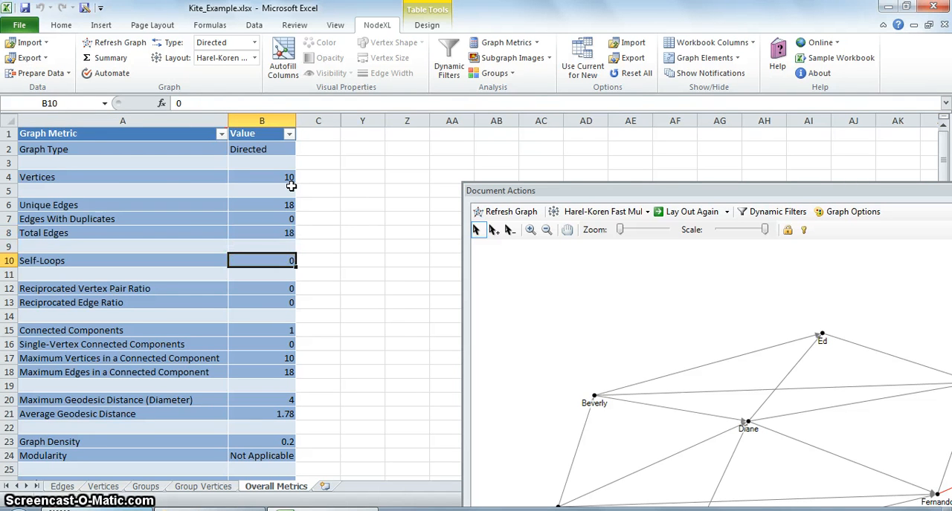
key("Left")
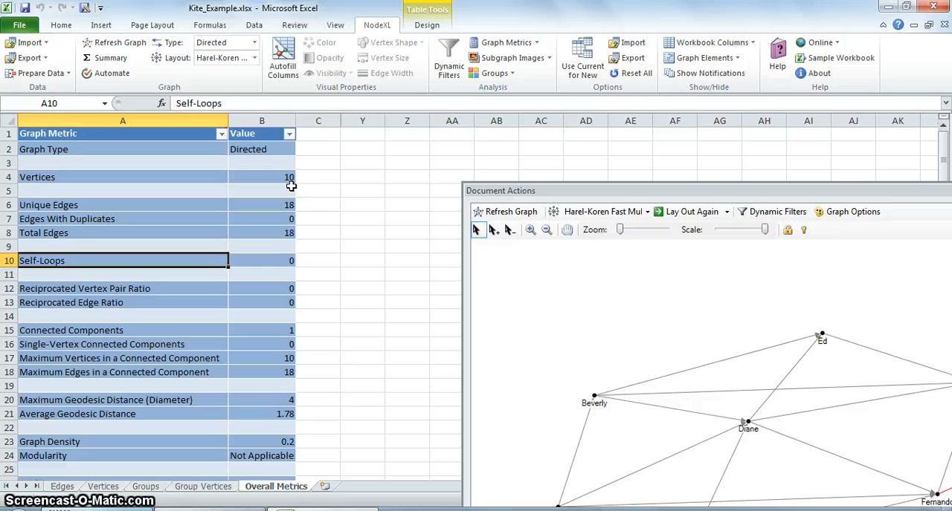
key("Down")
key("Down")
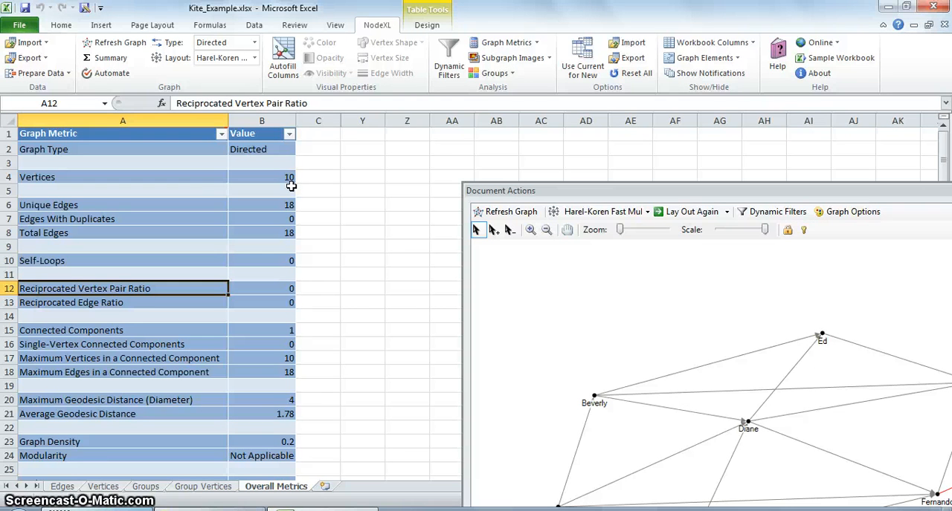
Step: Move on past the reciprocated ratios and examine the Connected Components entry and its value
key("Down")
key("Down")
key("Down")
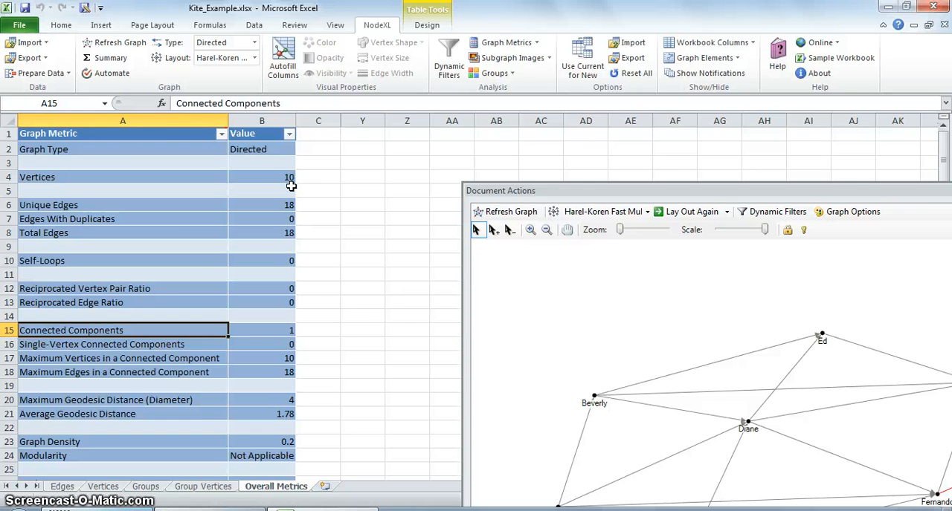
key("Right")
key("Left")
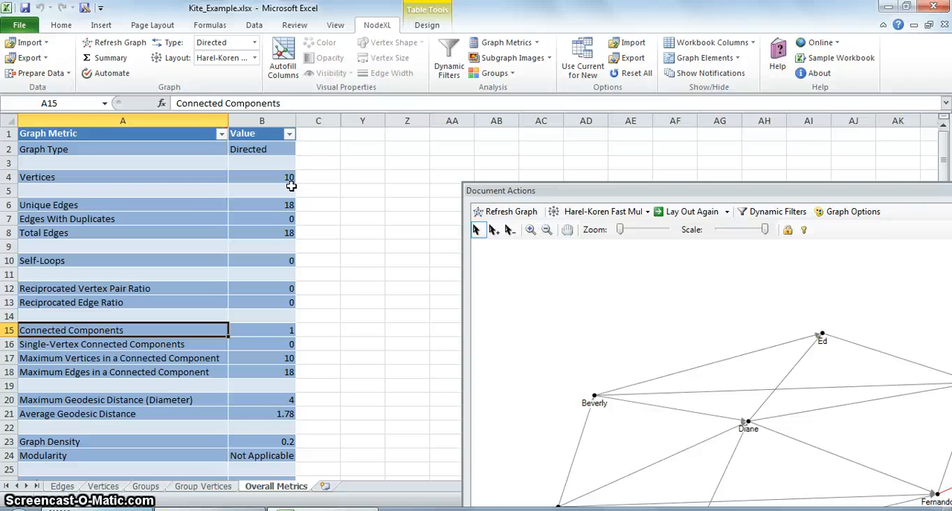
Step: Examine the Single-Vertex Connected Components entry and the maximum vertices and maximum edges in a connected component
key("Down")
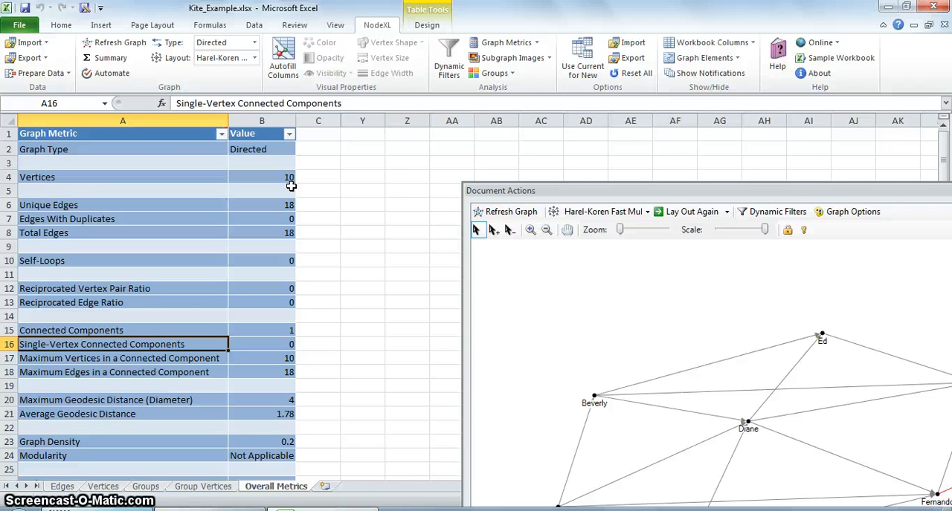
key("Down")
key("Down")
key("Up")
key("Up")
key("Down")
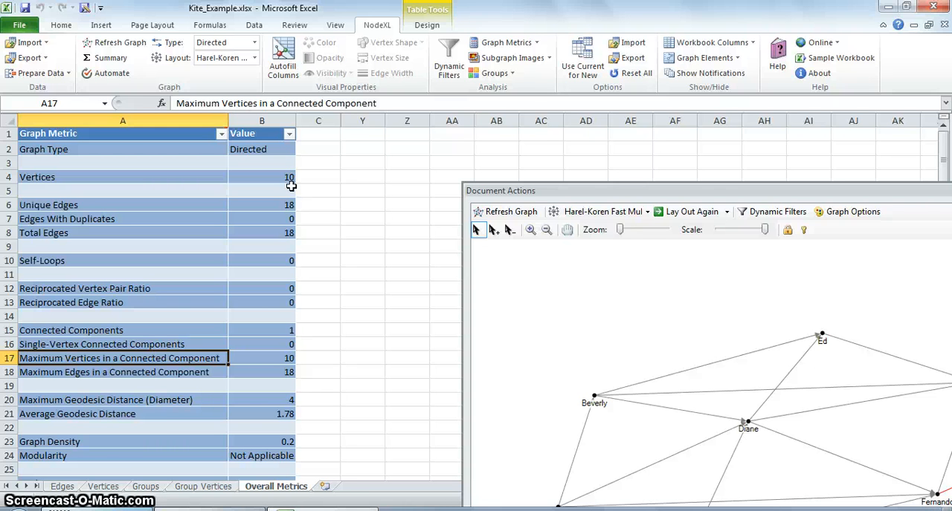
key("Down")
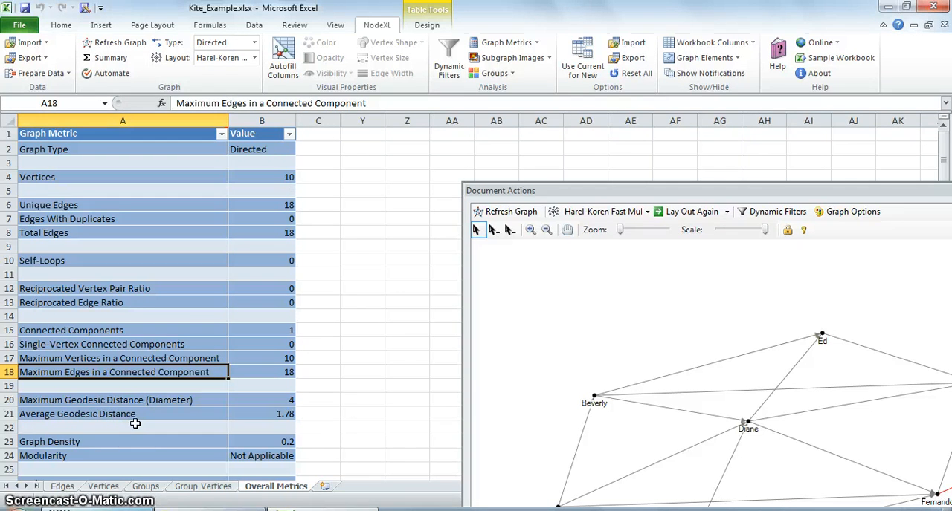
key("Right")
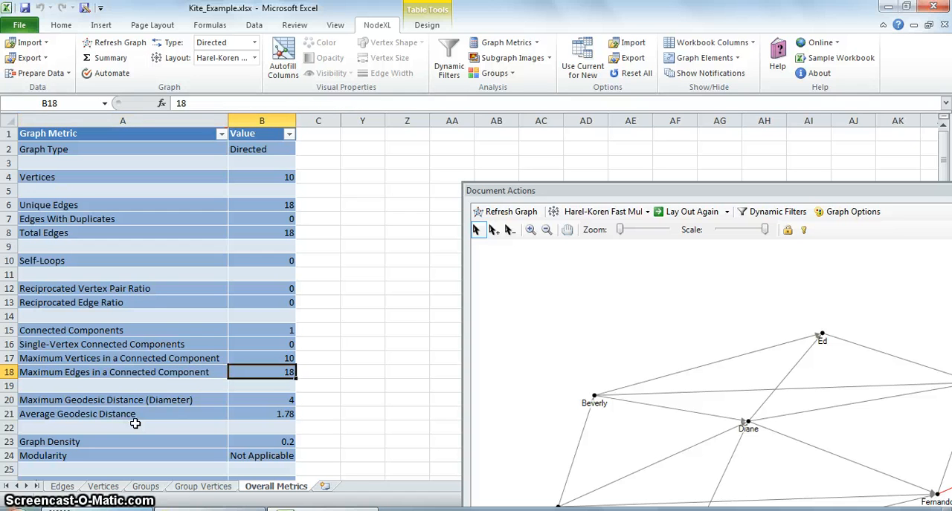